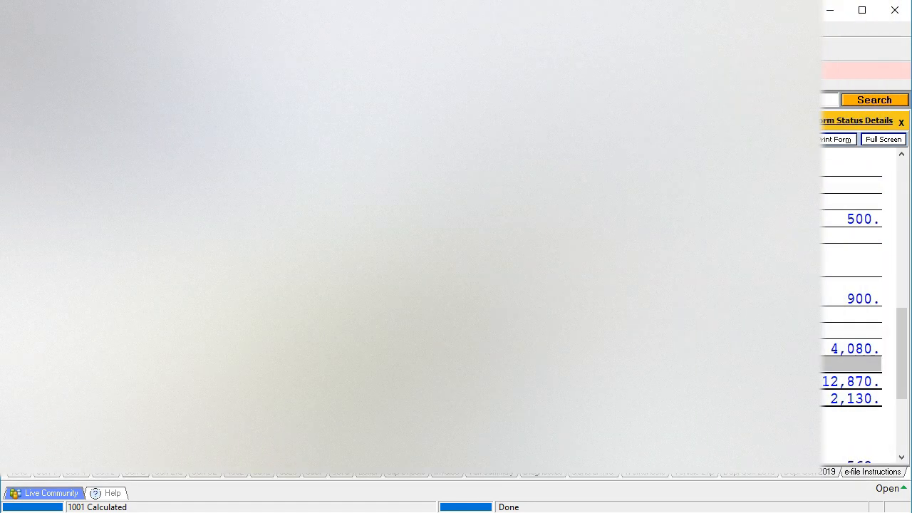
Review the income, deduction and tax lines on page 2 of Form 1040
left_click(20, 473)
scroll(441, 307, "up", 3)
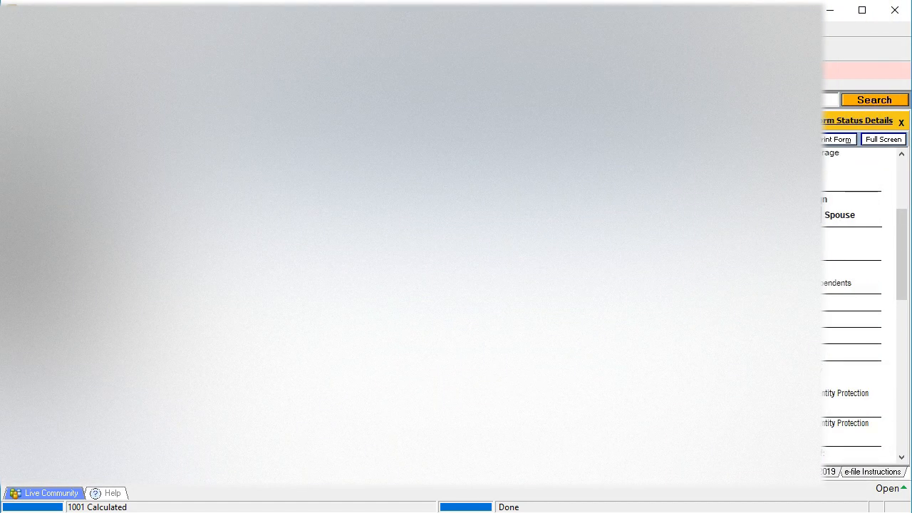
scroll(442, 306, "up", 3)
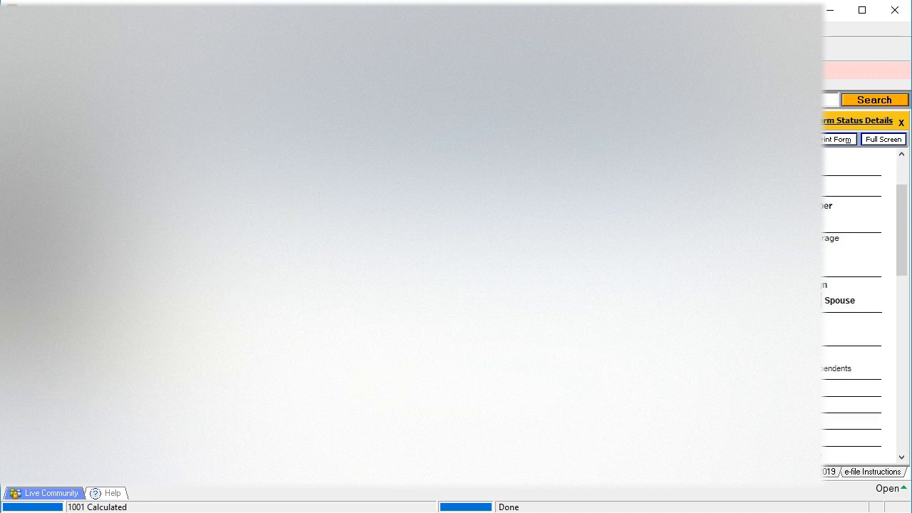
scroll(441, 306, "down", 5)
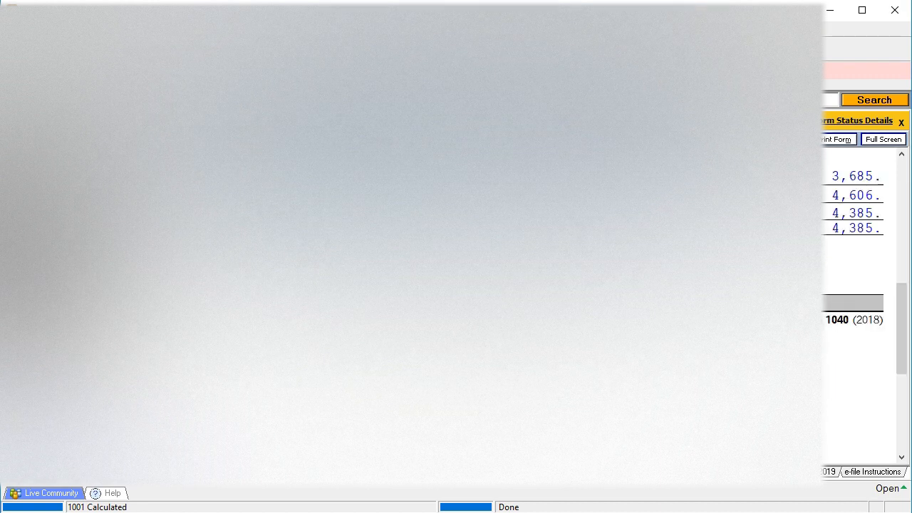
scroll(827, 270, "down", 5)
scroll(827, 271, "up", 3)
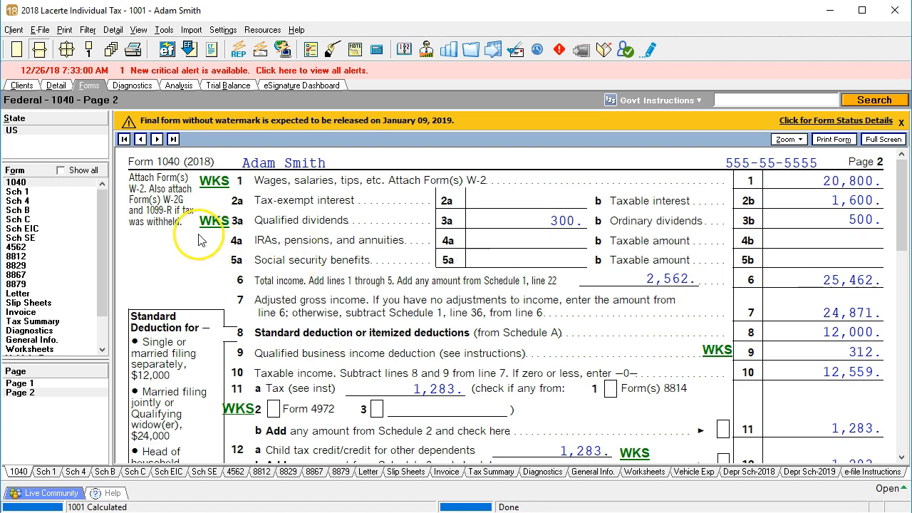
Trace the business income from Schedule 1 line 12 to Schedule C and tick off the line 31 net profit
left_click(17, 191)
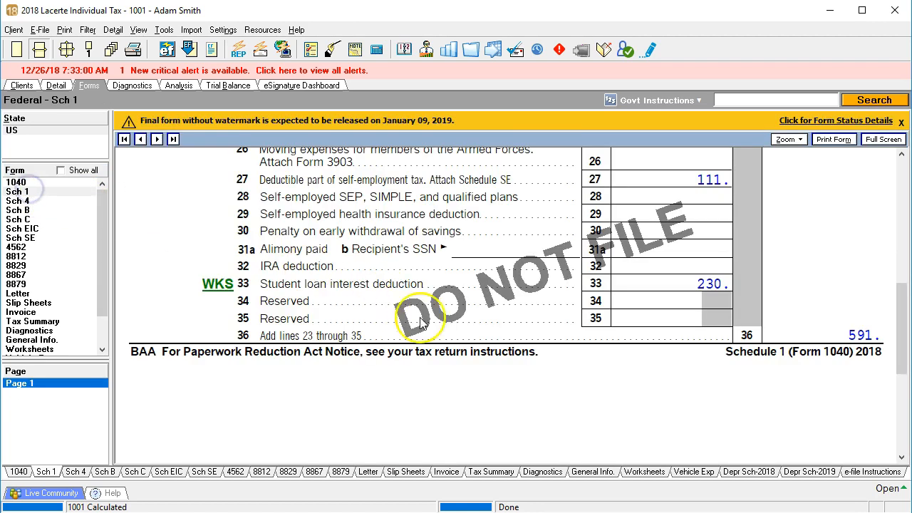
scroll(451, 335, "up", 6)
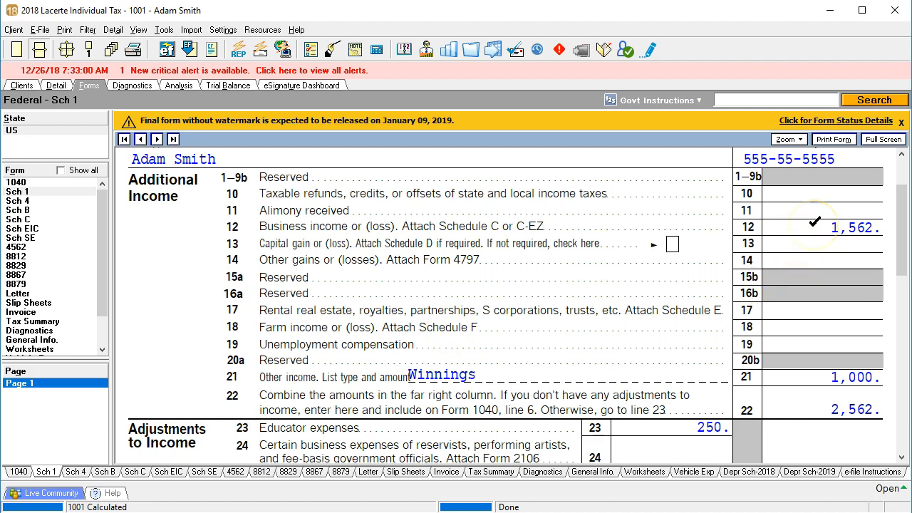
left_click(27, 219)
scroll(820, 370, "down", 10)
left_click(813, 434)
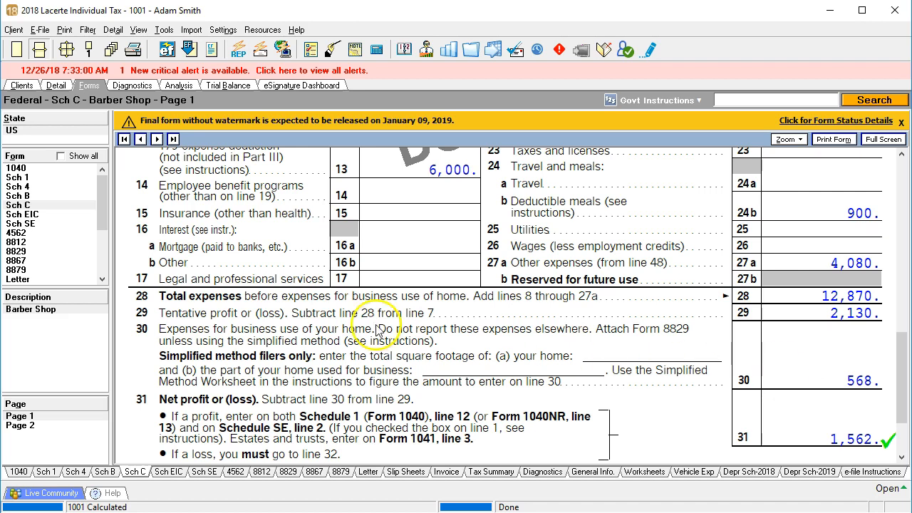
Review the business-use areas and percentage and the direct and indirect expenses on Form 8829
left_click(17, 251)
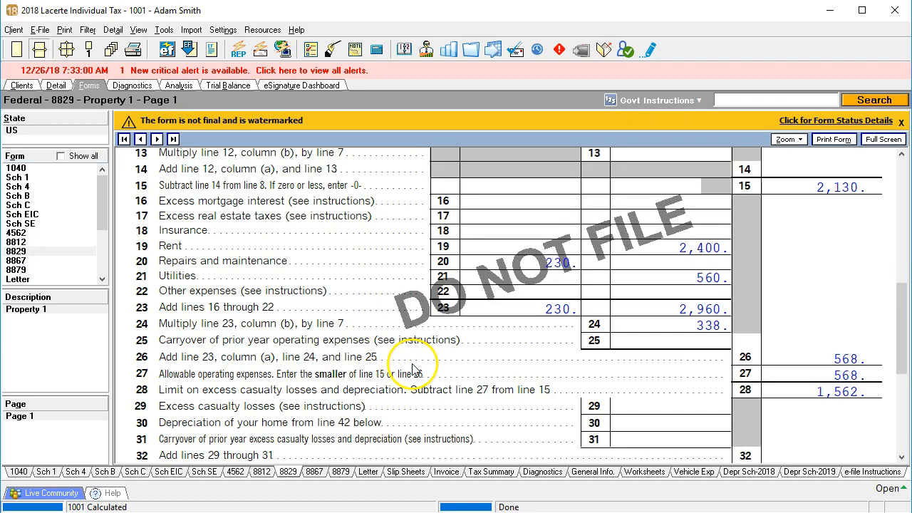
scroll(416, 370, "up", 10)
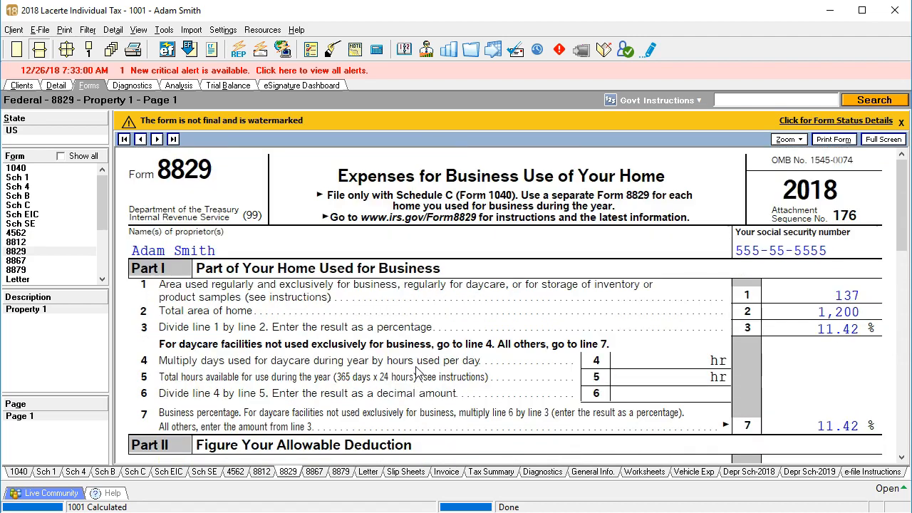
scroll(419, 372, "down", 3)
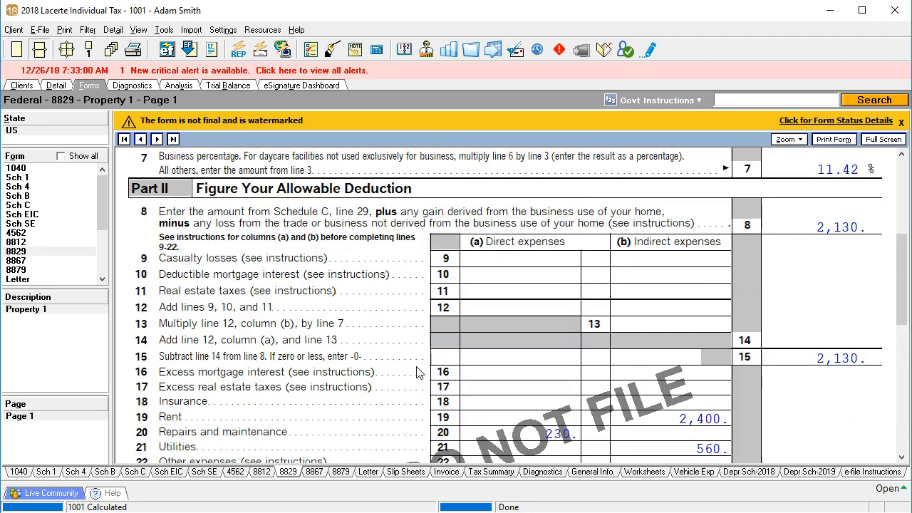
scroll(419, 372, "down", 3)
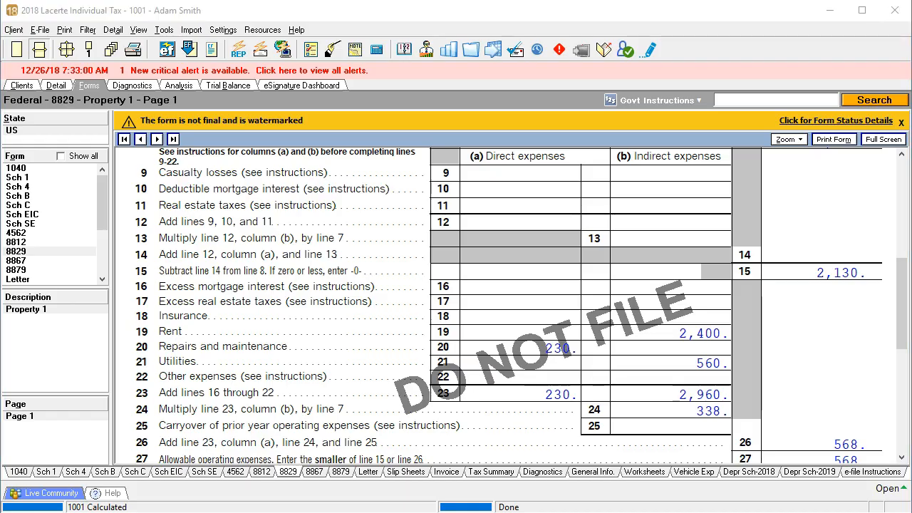
Switch to the Excel tax worksheet and look over the Sch. C Busincess Income sheet
key("alt+Tab")
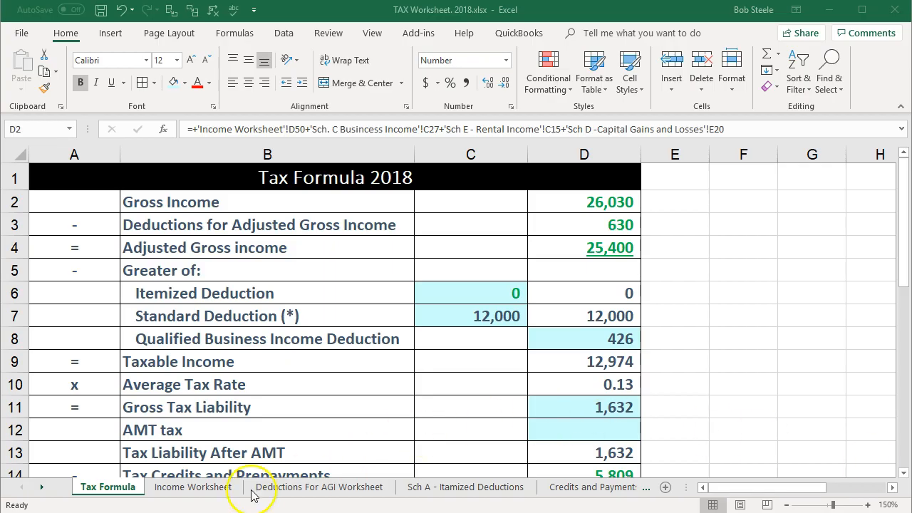
left_click(43, 489)
left_click(43, 489)
left_click(43, 489)
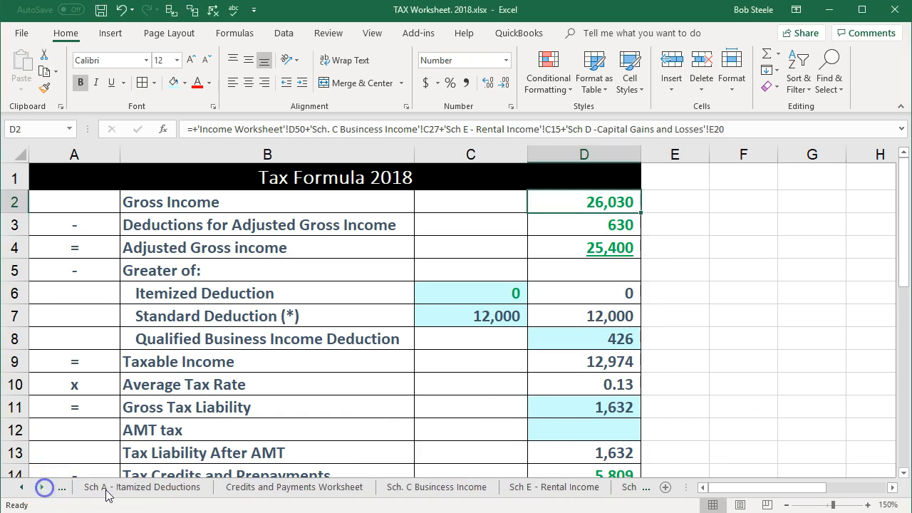
left_click(429, 489)
left_click_drag(775, 488, 668, 488)
scroll(470, 388, "down", 4)
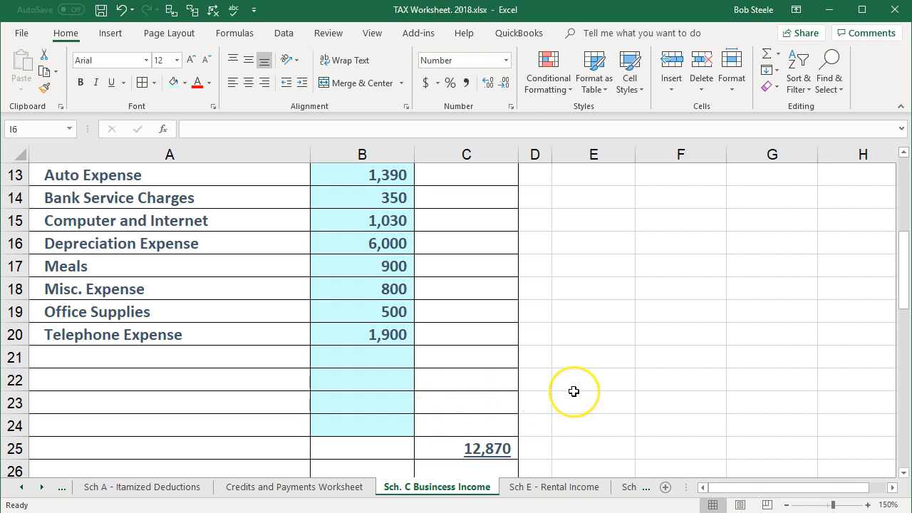
scroll(574, 392, "up", 4)
Narrow column D and move the Business label from E2 to F2
left_click_drag(555, 158, 531, 155)
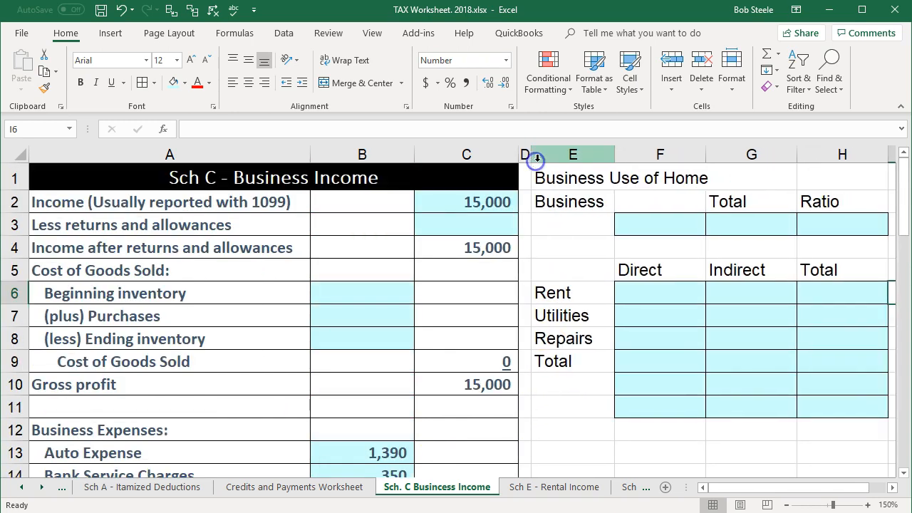
left_click(647, 224)
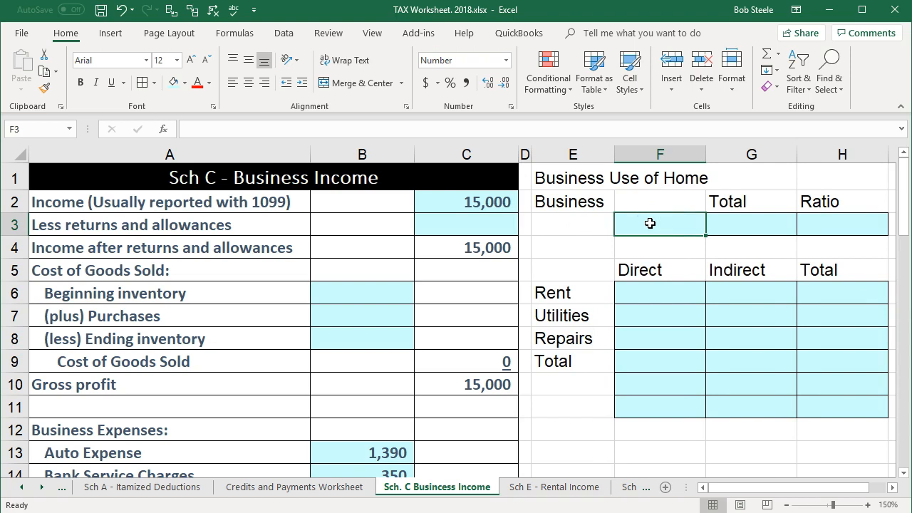
left_click(591, 200)
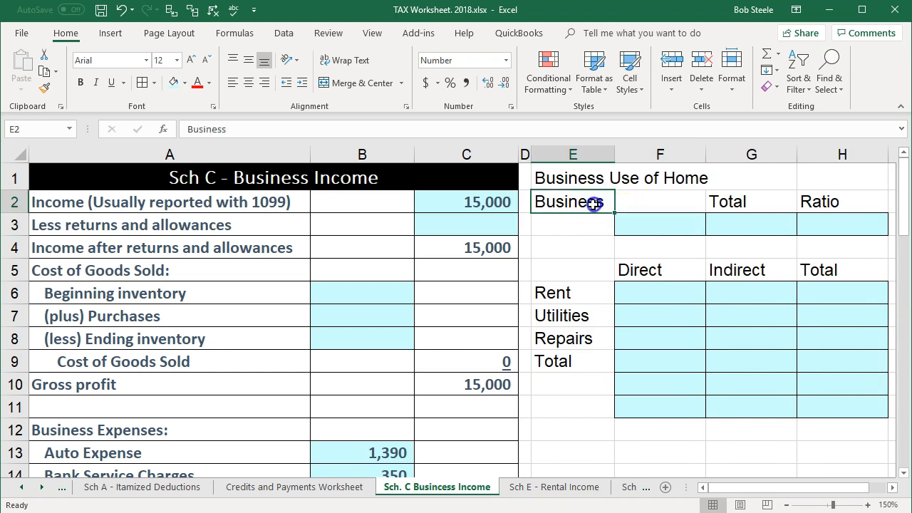
left_click_drag(591, 212, 637, 207)
Enter the home areas: 137 for Business in F3 and 1200 for Total in G3
left_click(668, 224)
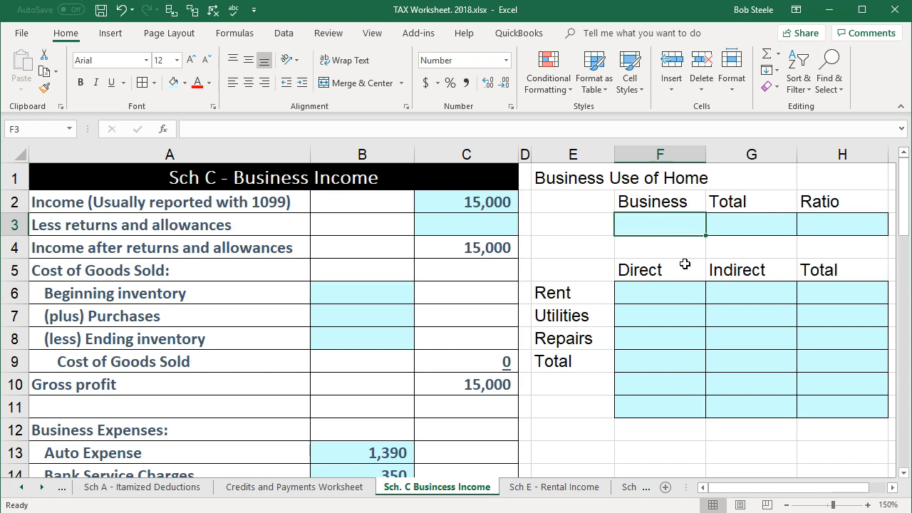
type("137")
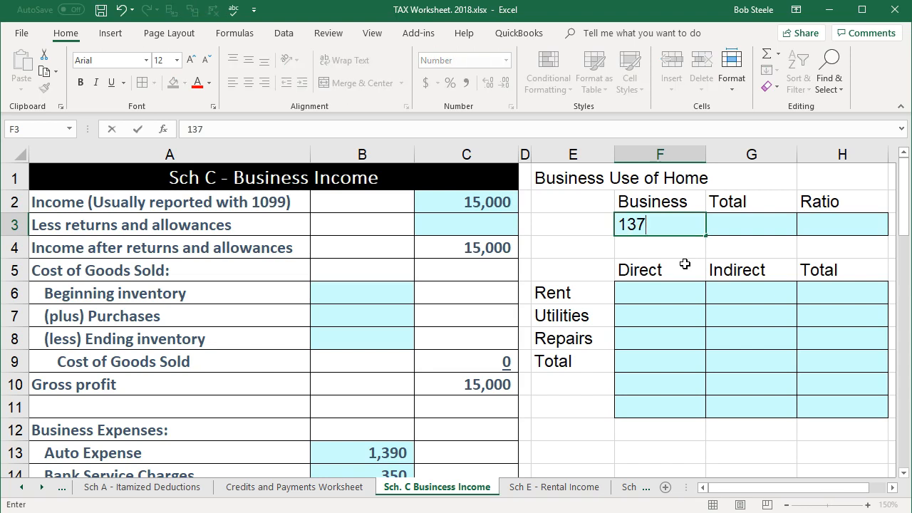
key("Tab")
type("1200")
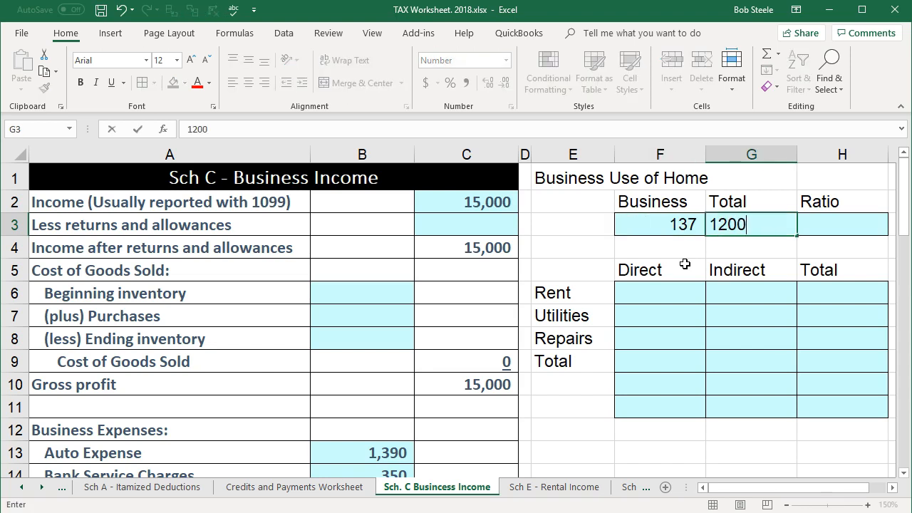
key("Tab")
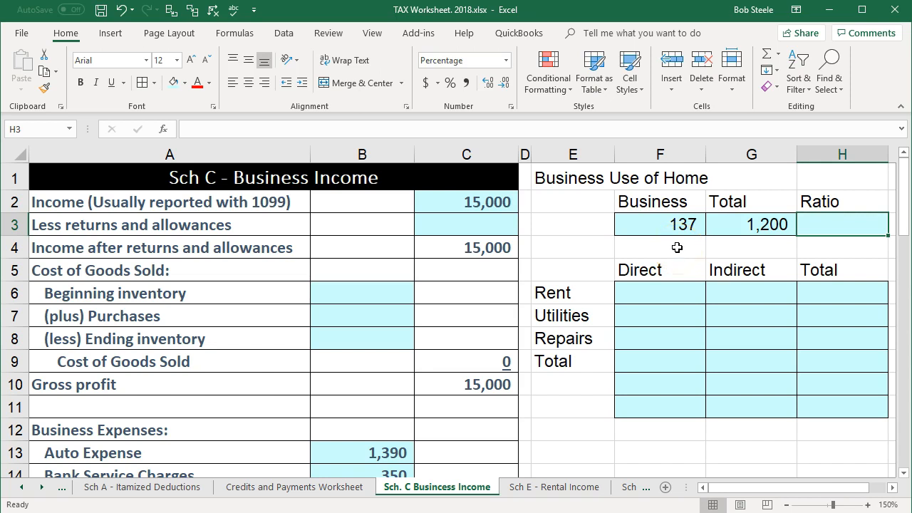
Calculate the business-use ratio in H3 with the formula =F3/G3
type("=")
left_click(677, 224)
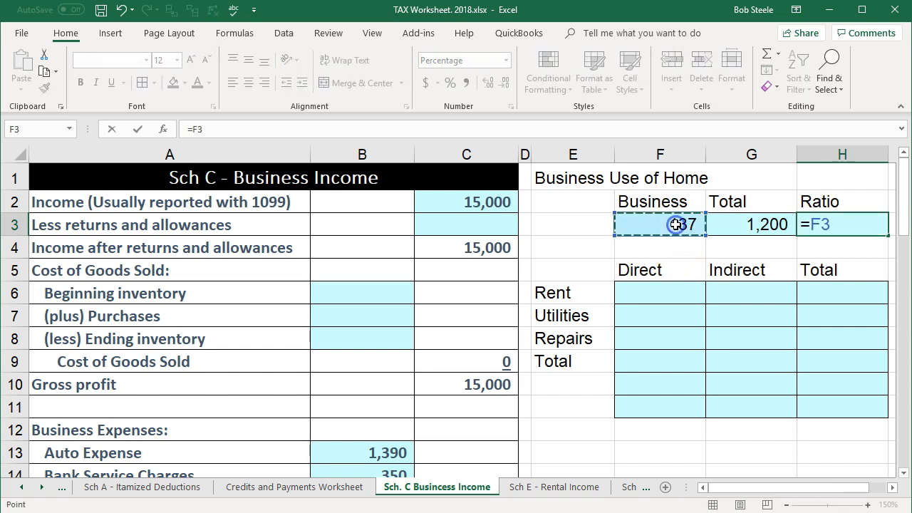
type("/")
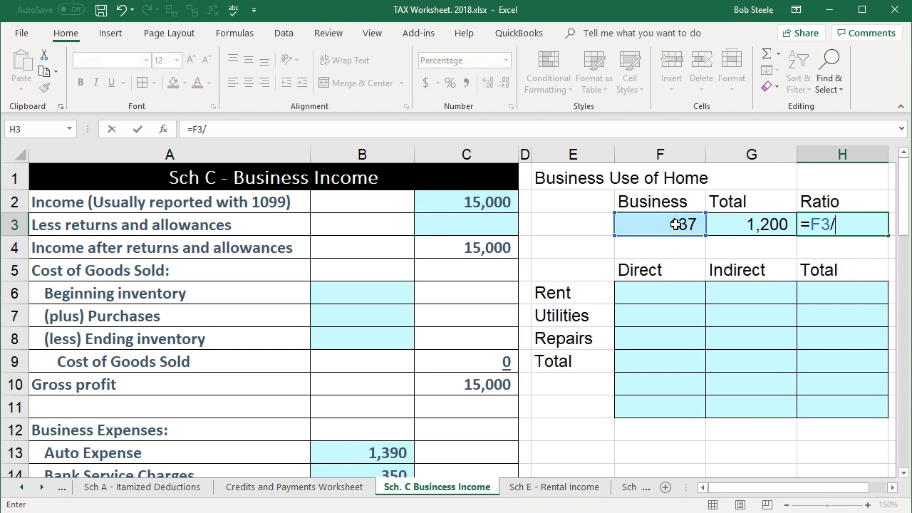
left_click(750, 227)
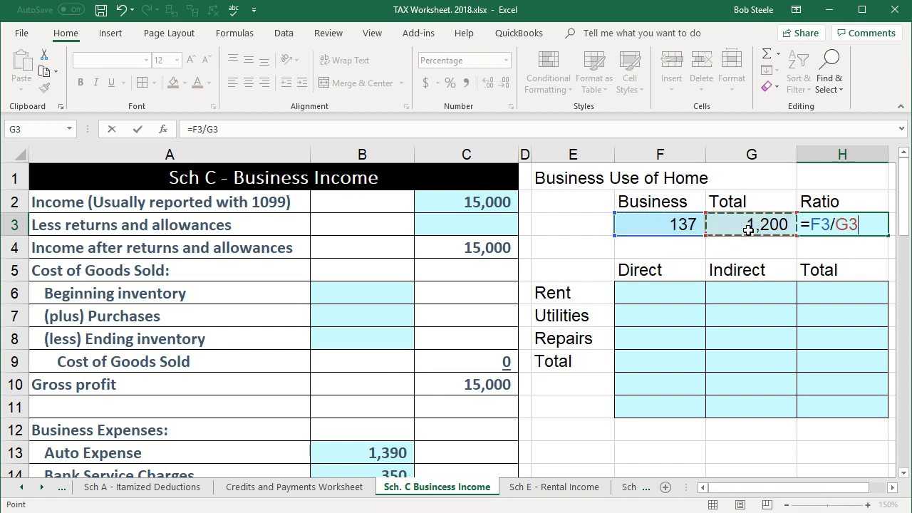
key("Return")
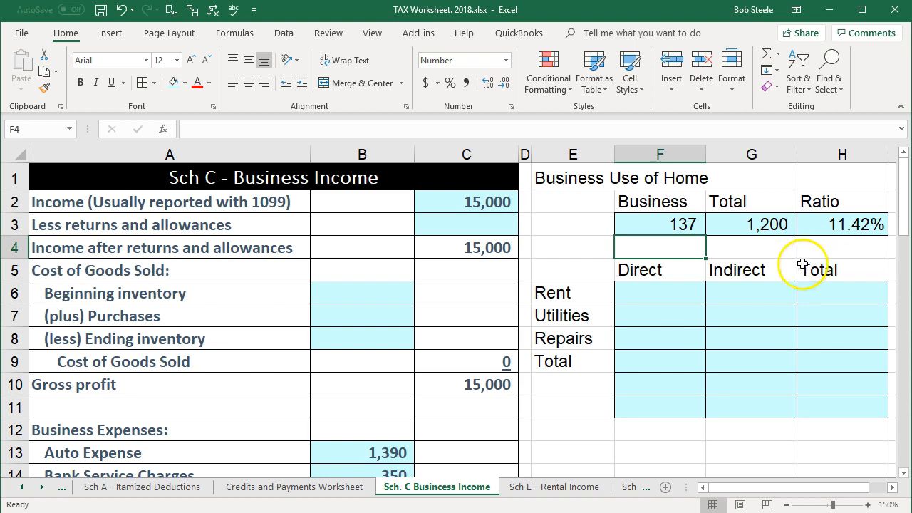
Enter the indirect expenses: 2400 for Rent in G6 and 560 for Utilities in G7
left_click(781, 274)
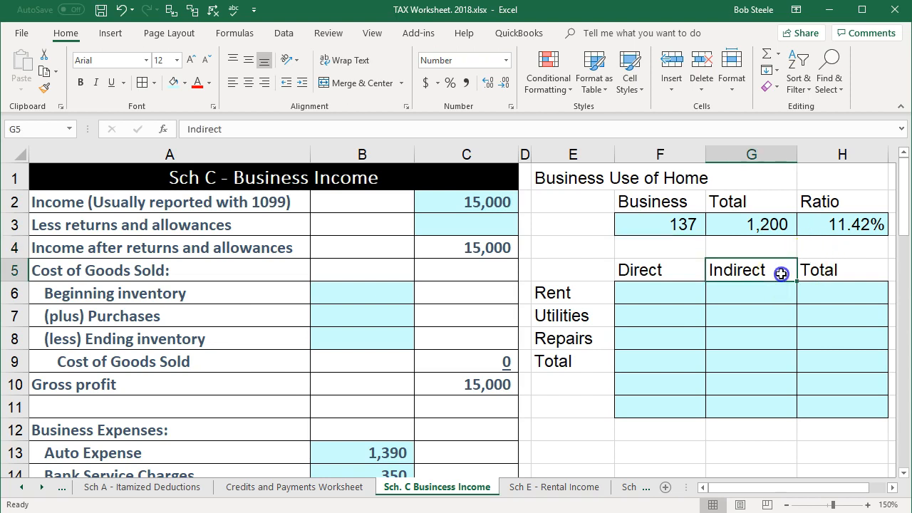
left_click(748, 297)
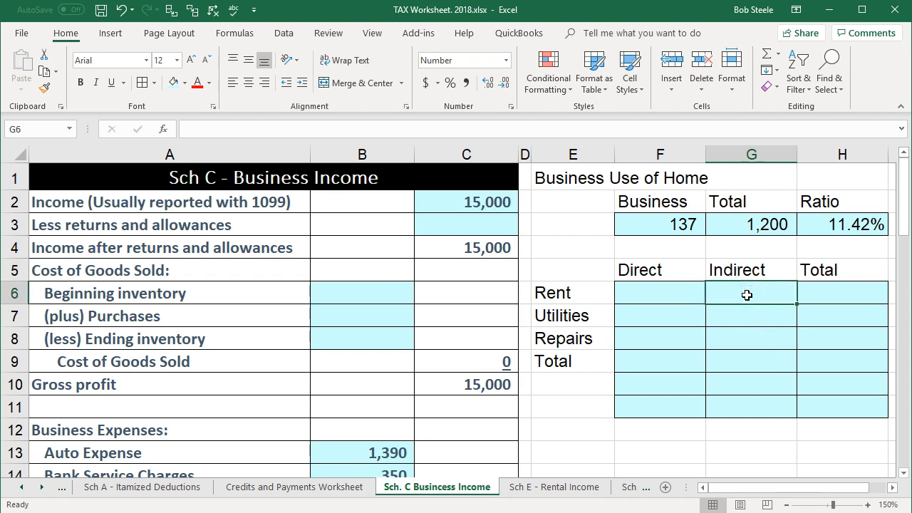
type("2400")
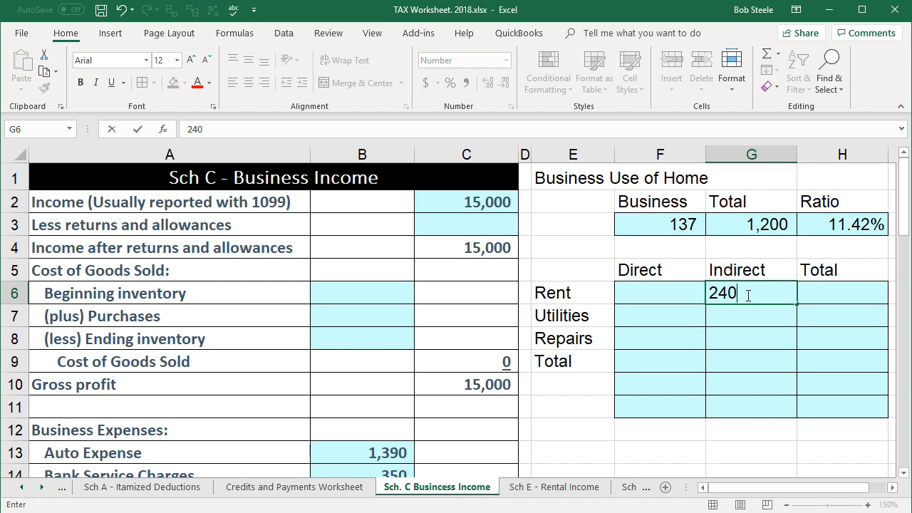
key("Return")
type("560")
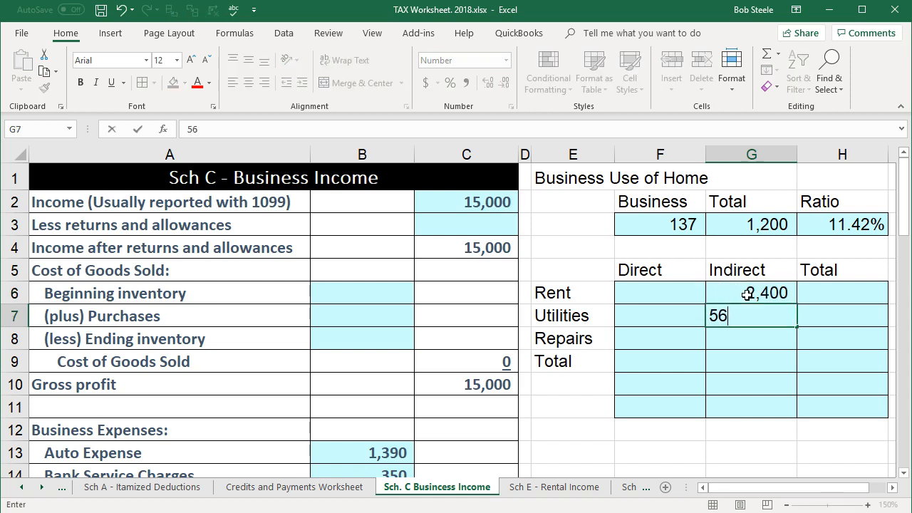
key("Return")
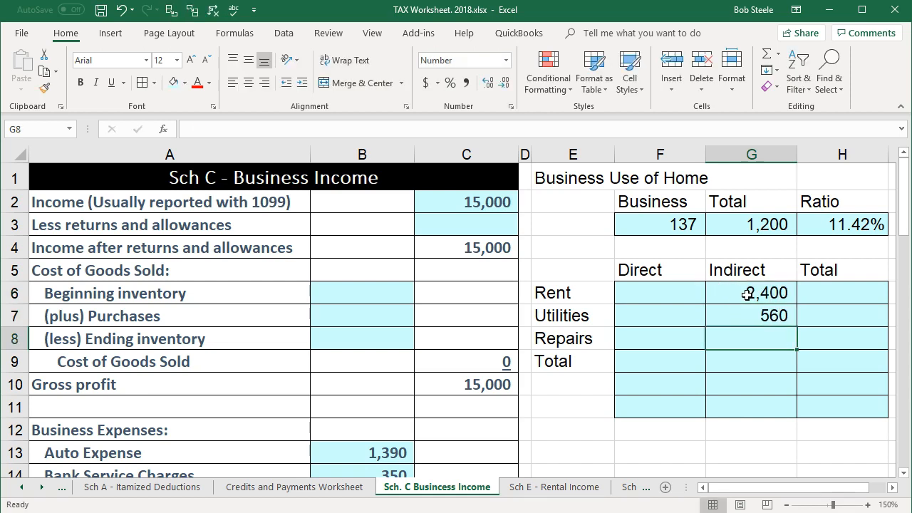
Check the repairs amount on Form 8829 in Lacerte and enter 230 as the direct Repairs expense in F8
key("Left")
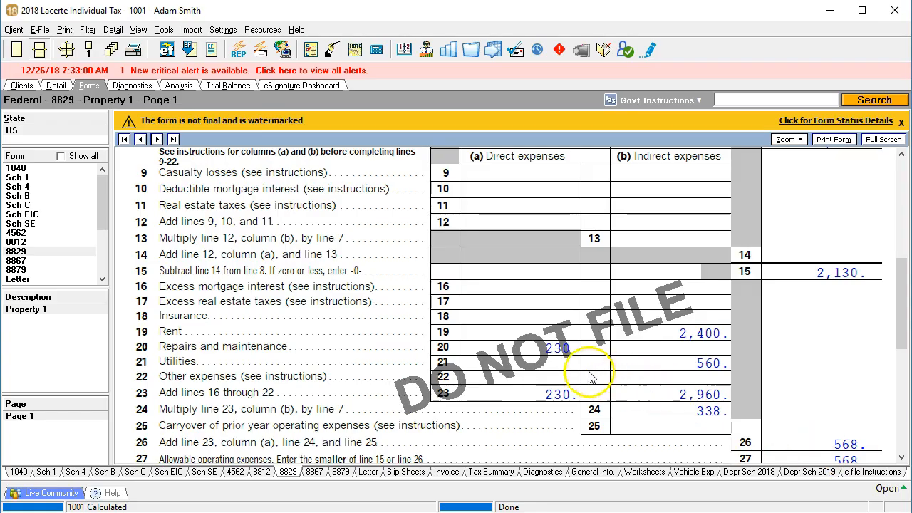
left_click(828, 10)
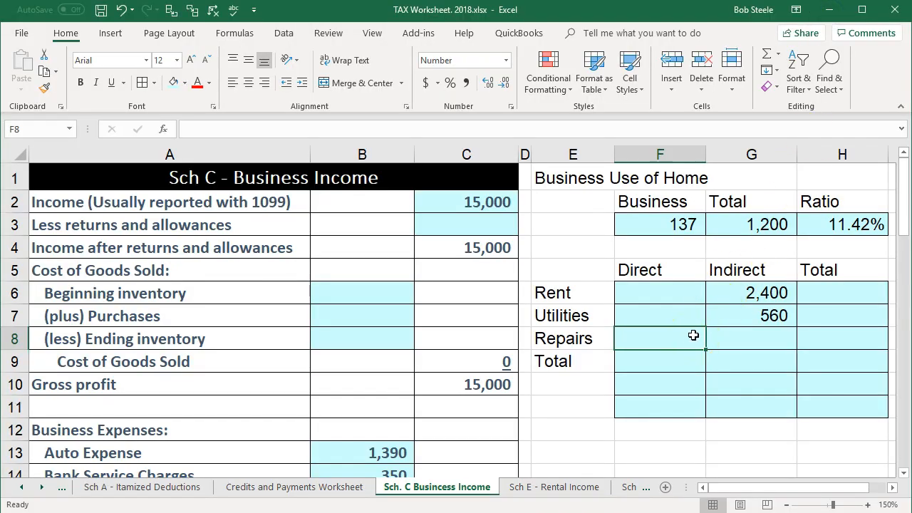
type("230")
key("Return")
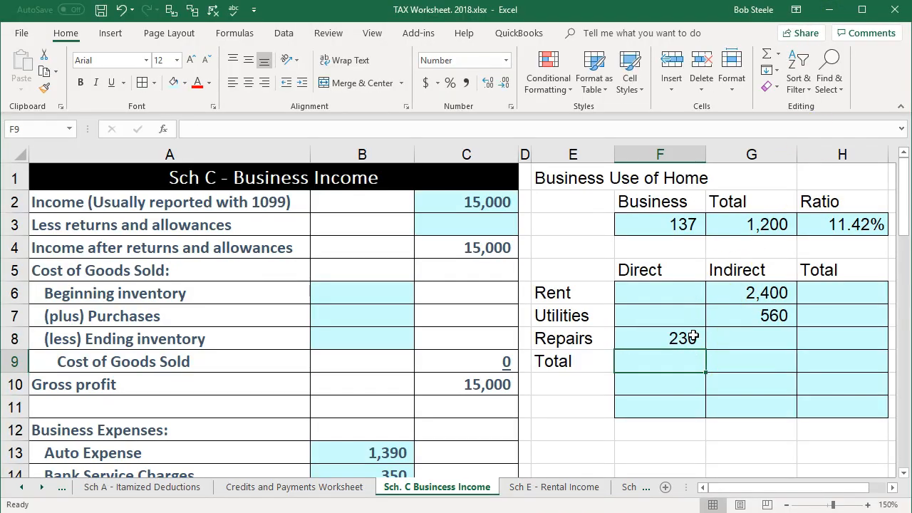
Total the direct expenses in F9 with the formula =SUM(F6:F8)
type("=")
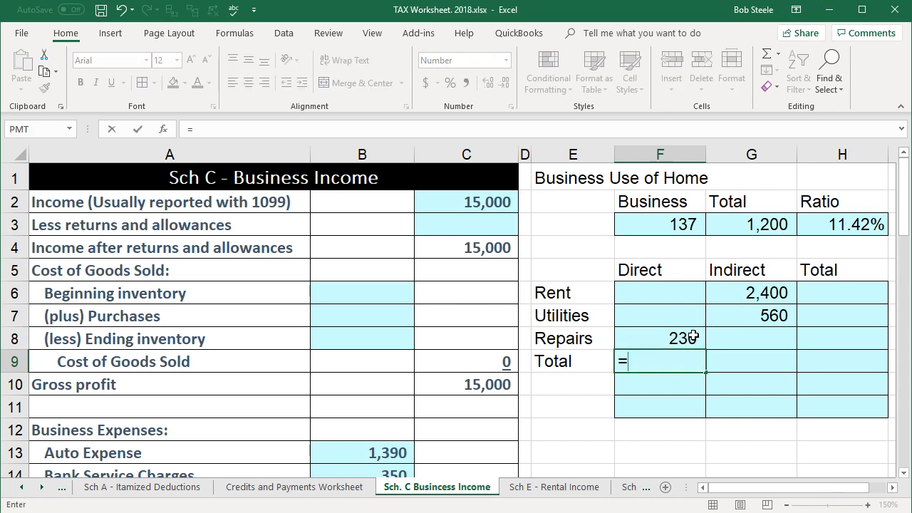
type("sum(")
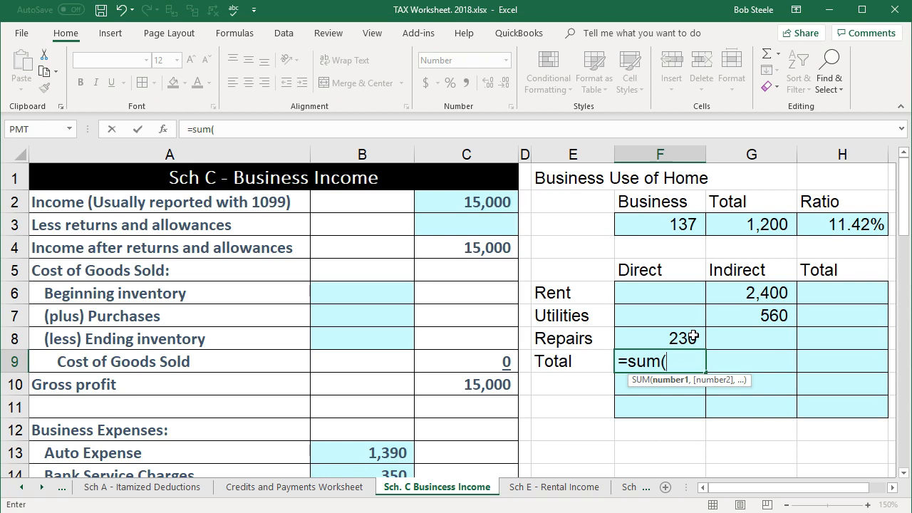
key("Up")
key("shift+Up")
key("shift+Up")
key("Return")
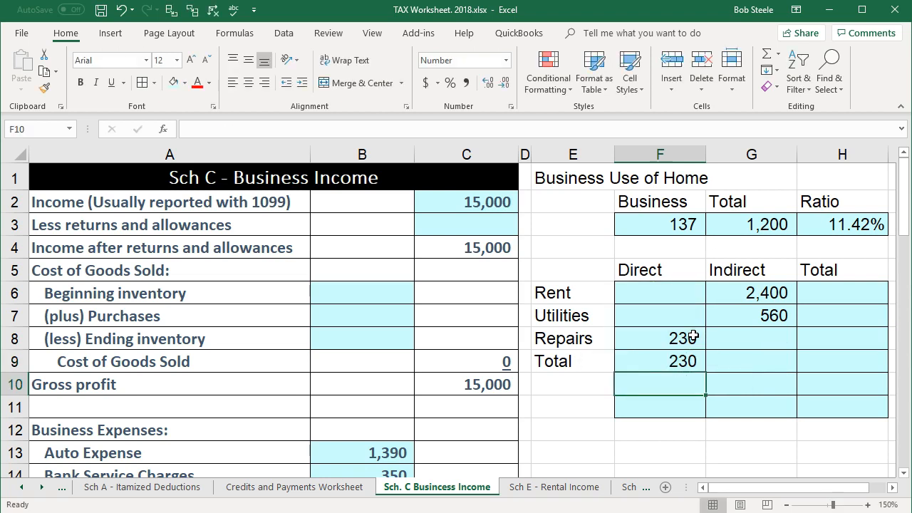
Total the indirect expenses in G9 with the formula =SUM(G6:G8)
key("Right")
key("Up")
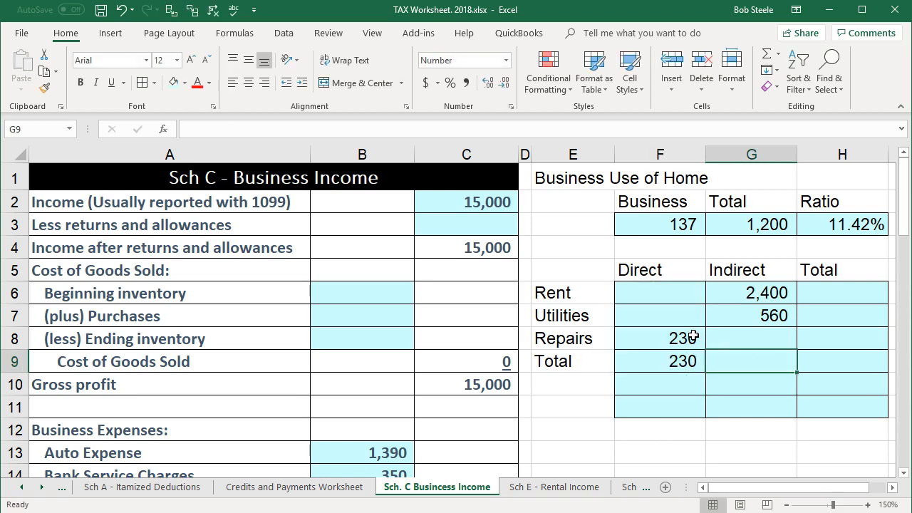
type("0")
key("BackSpace")
type("=sum")
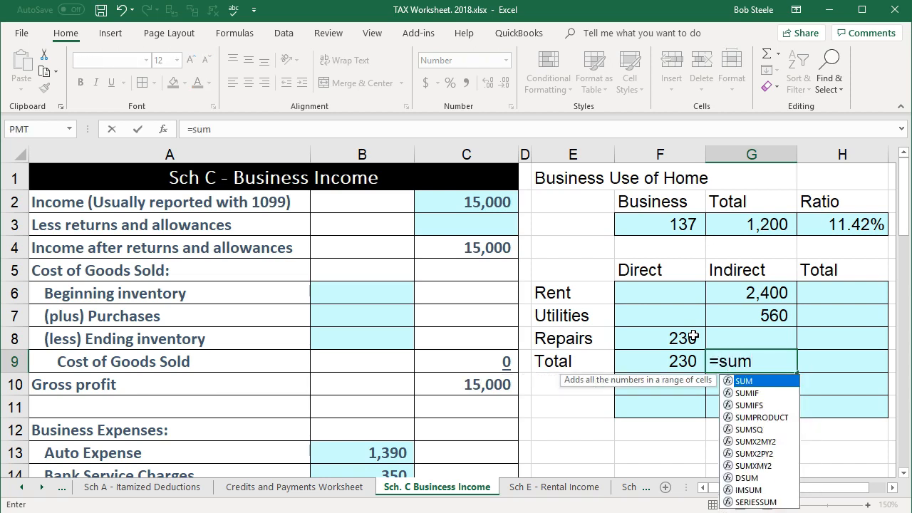
type("(")
key("Up")
key("shift+Up")
key("shift+Up")
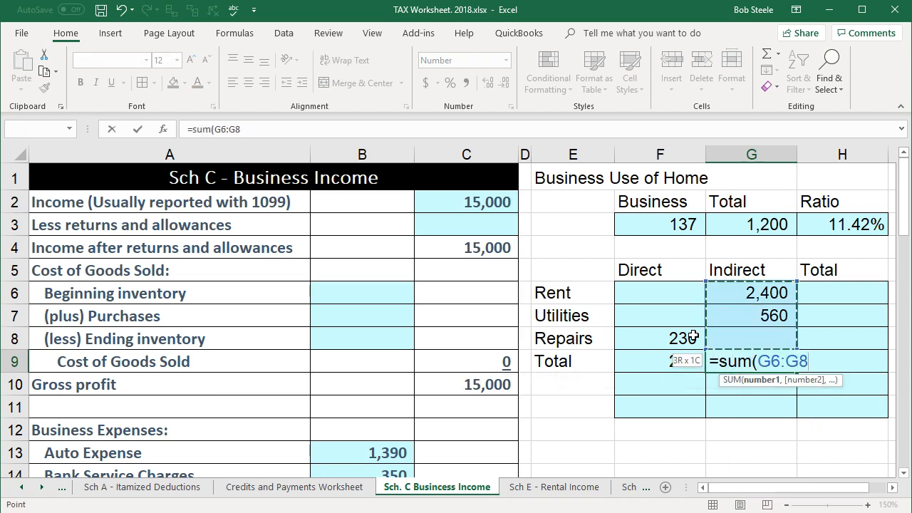
key("Return")
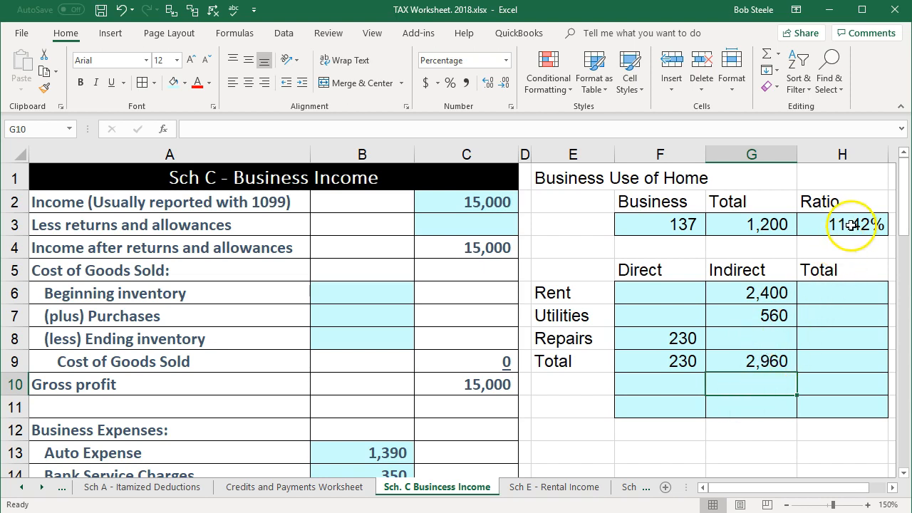
Calculate the business share of the indirect expenses in G10 with the formula =G9*H3
type("=")
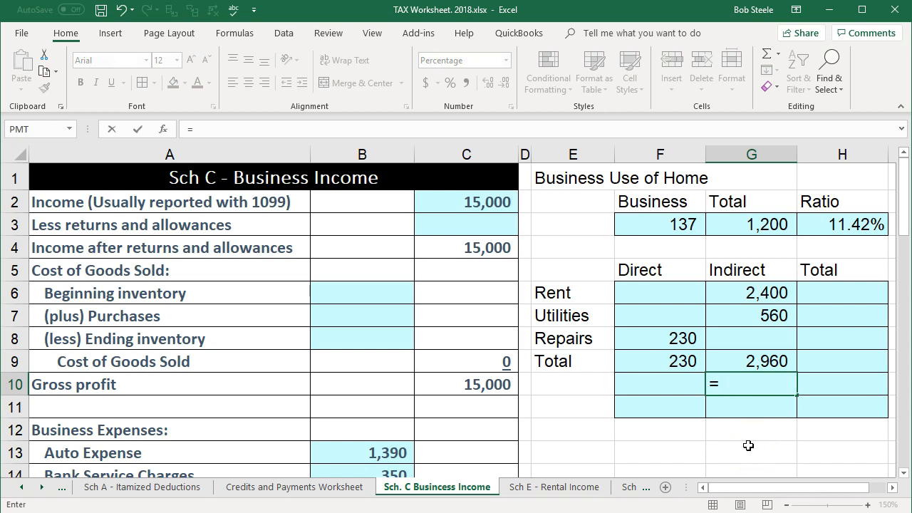
key("Up")
type("*")
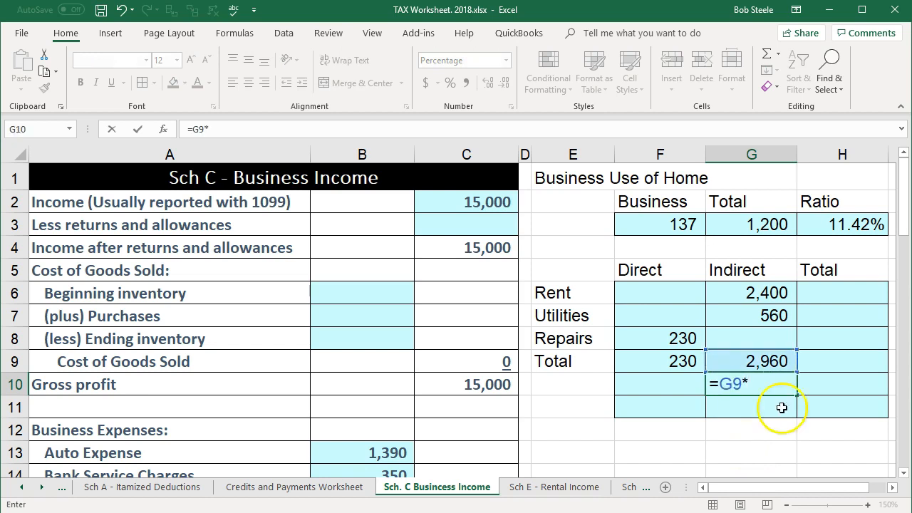
left_click(831, 225)
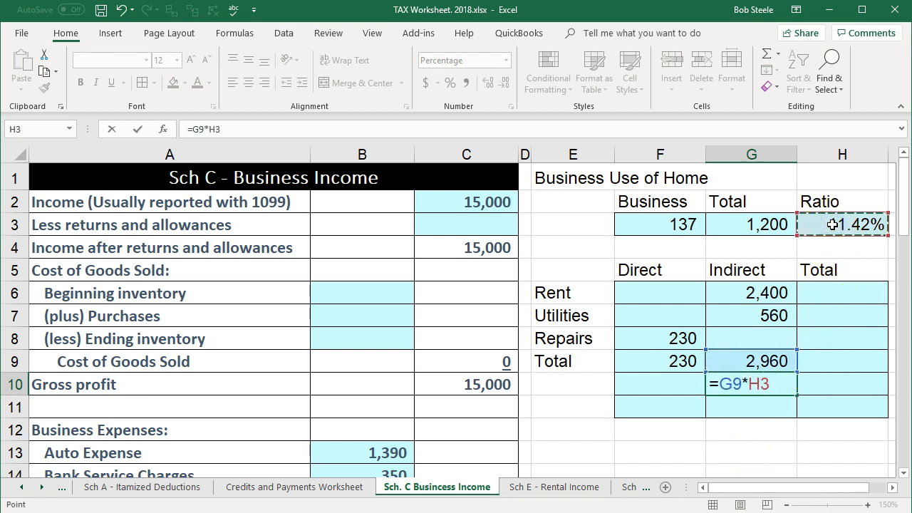
key("Return")
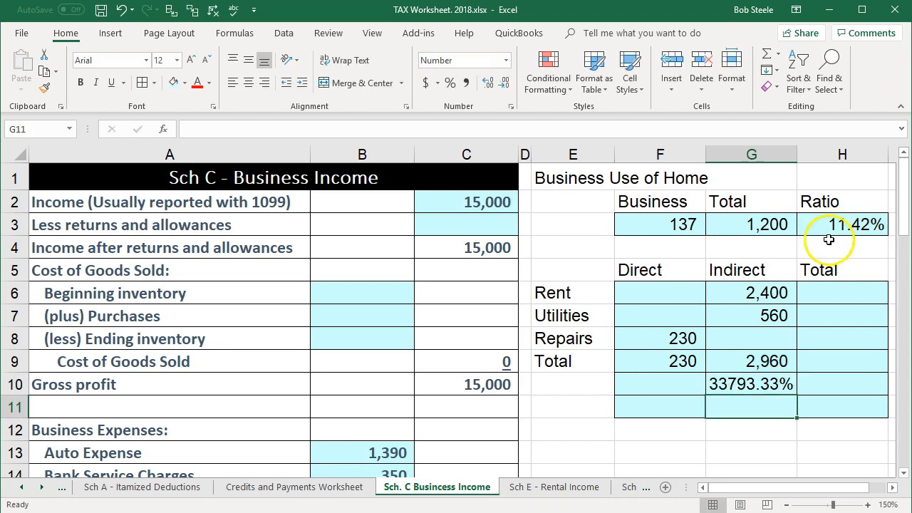
Copy the number format of F10 onto the percentage-formatted result in G10
left_click(743, 384)
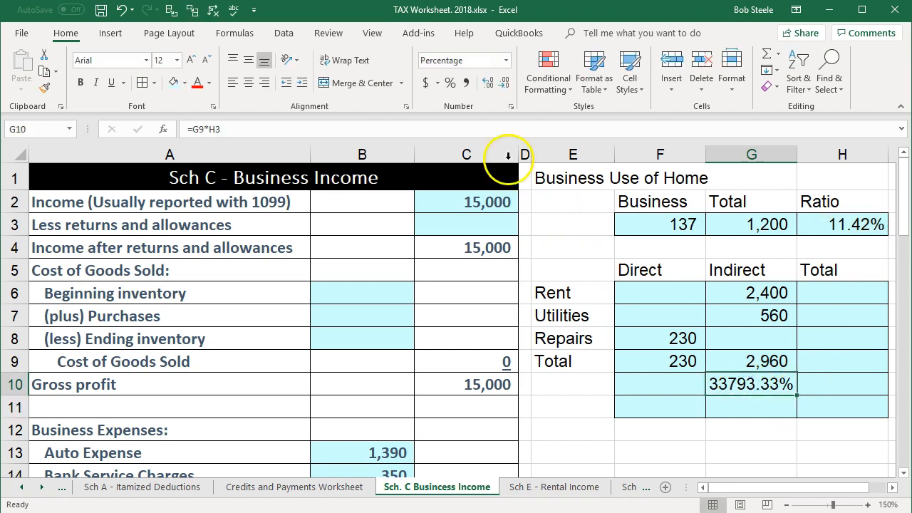
left_click(666, 380)
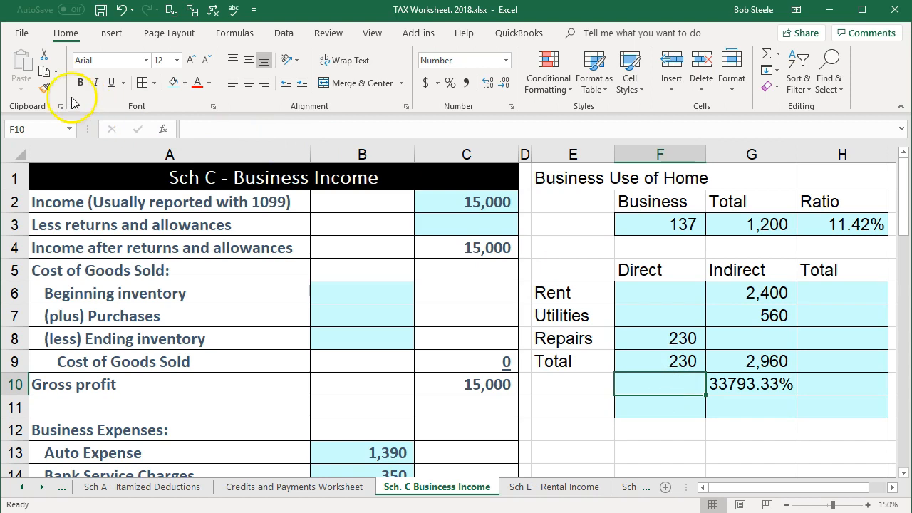
left_click(44, 88)
left_click(741, 389)
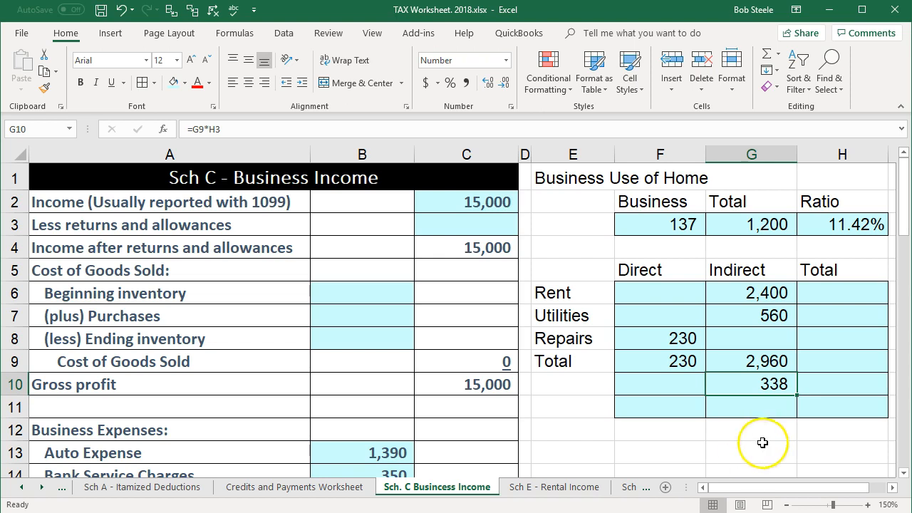
Add the direct total and the business share of indirect expenses in H10 with the formula =F9+G10
left_click(828, 386)
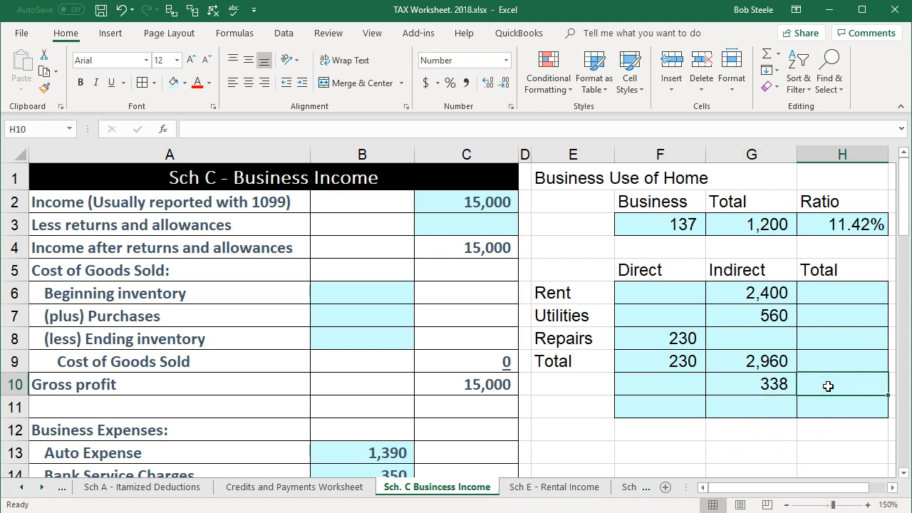
type("=")
left_click(676, 361)
type("+")
left_click(724, 385)
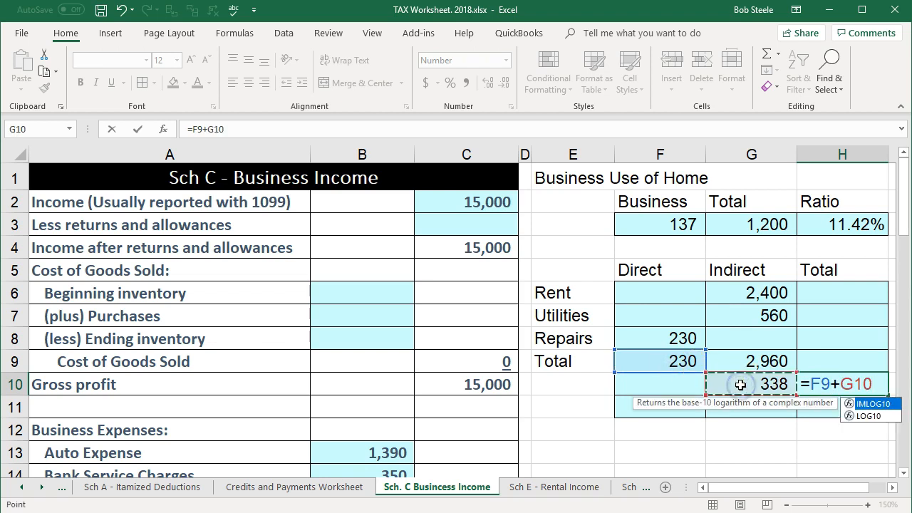
key("Return")
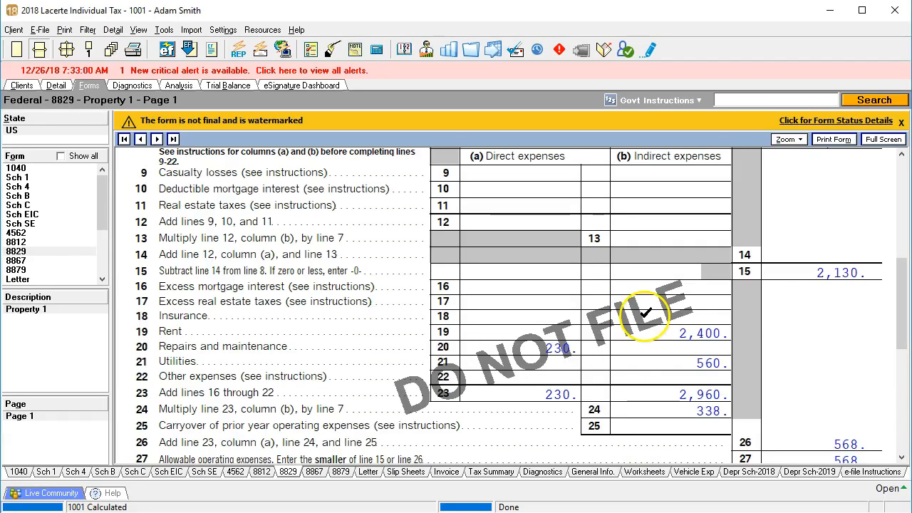
Check the allowable business-use-of-home expenses on Form 8829 line 36 in Lacerte, and return to TAX Worksheet. 2018.xlsx in Excel
scroll(668, 371, "down", 3)
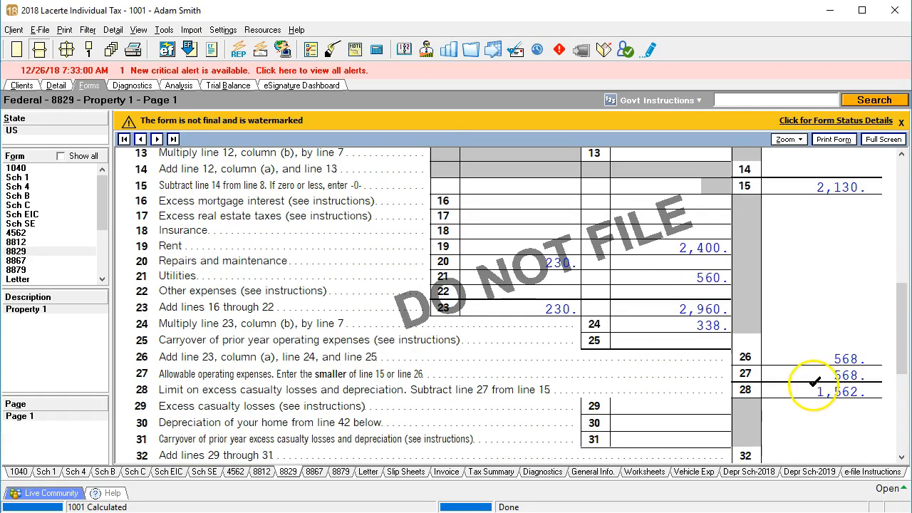
scroll(815, 379, "down", 1)
scroll(815, 378, "down", 2)
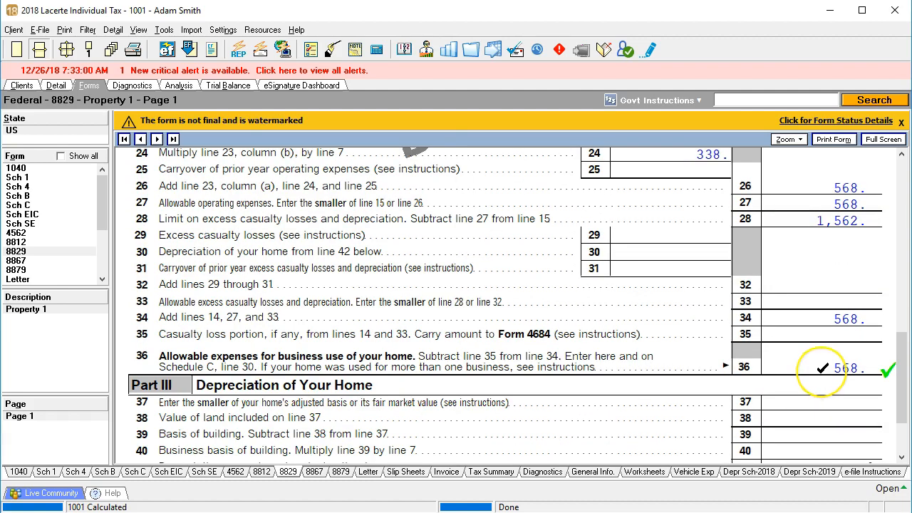
left_click(817, 391)
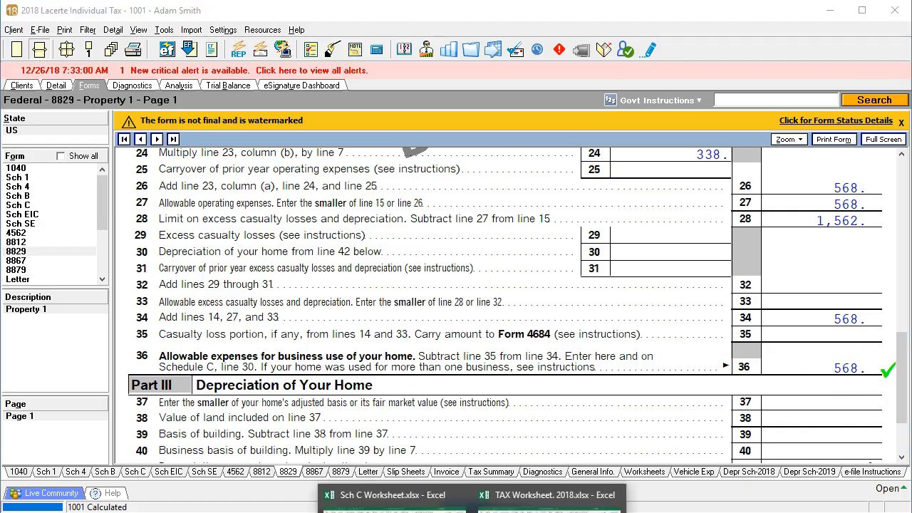
left_click(541, 495)
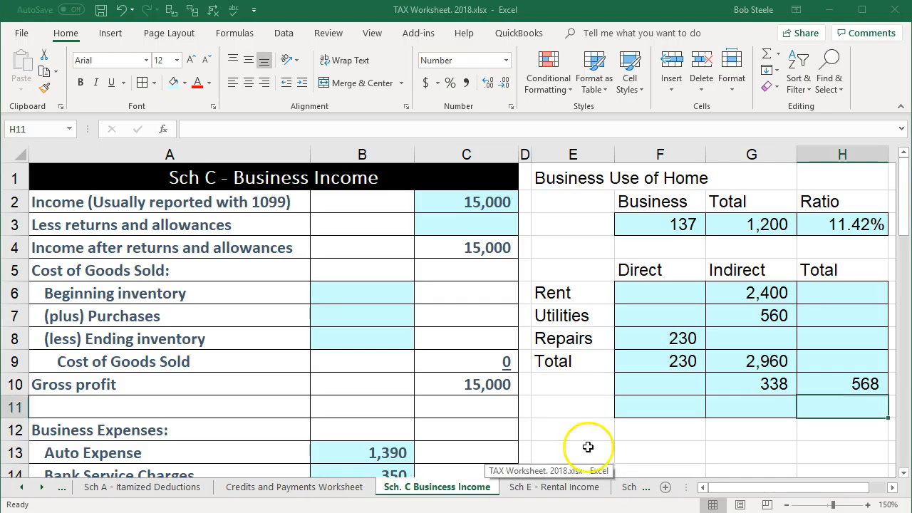
Add a "Business use of home" expense line in A21 and link its amount in B21 with =H10
scroll(606, 413, "down", 3)
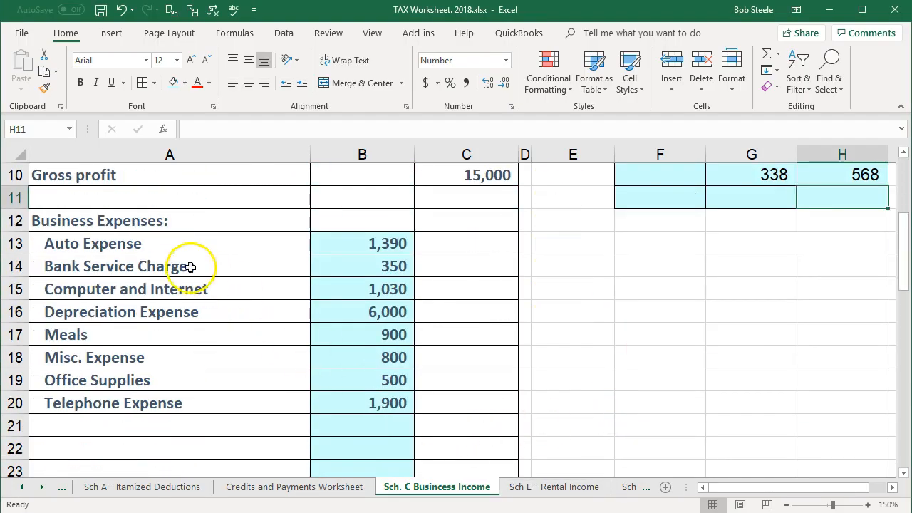
left_click(158, 424)
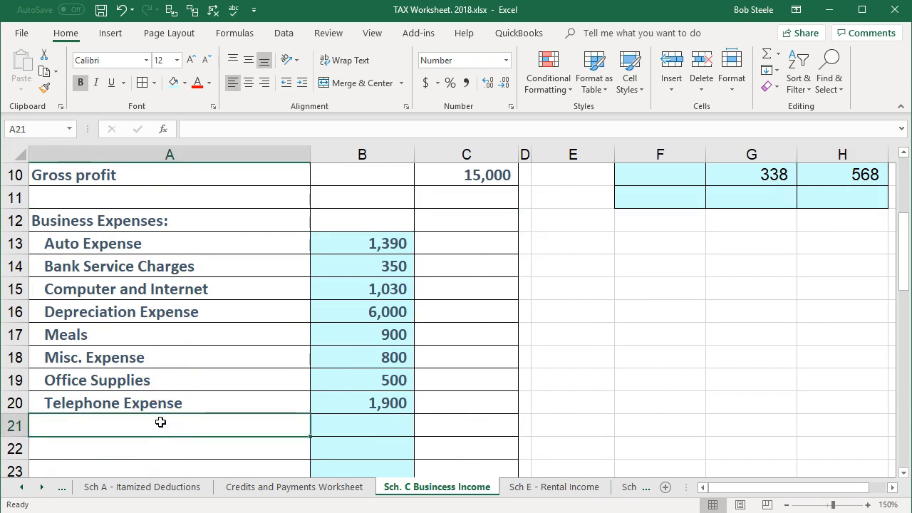
type("Business use of home")
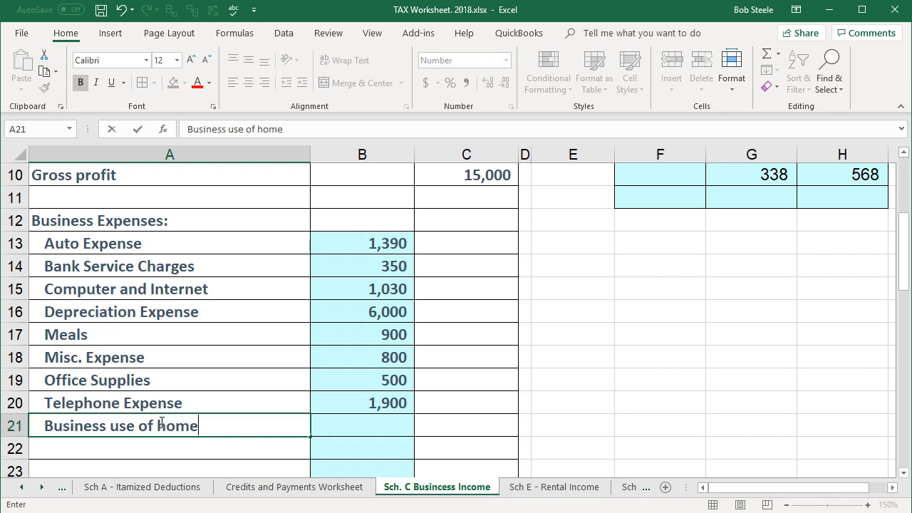
key("Tab")
type("=")
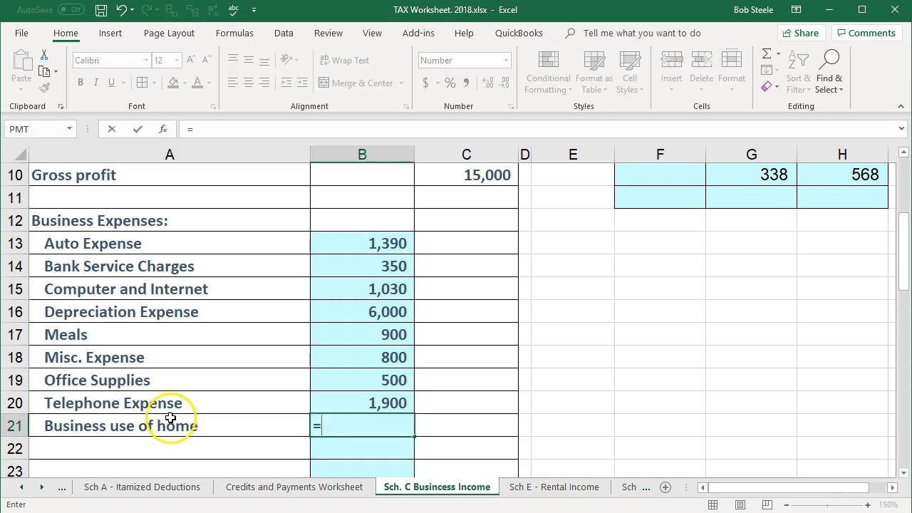
left_click(850, 175)
scroll(824, 218, "up", 2)
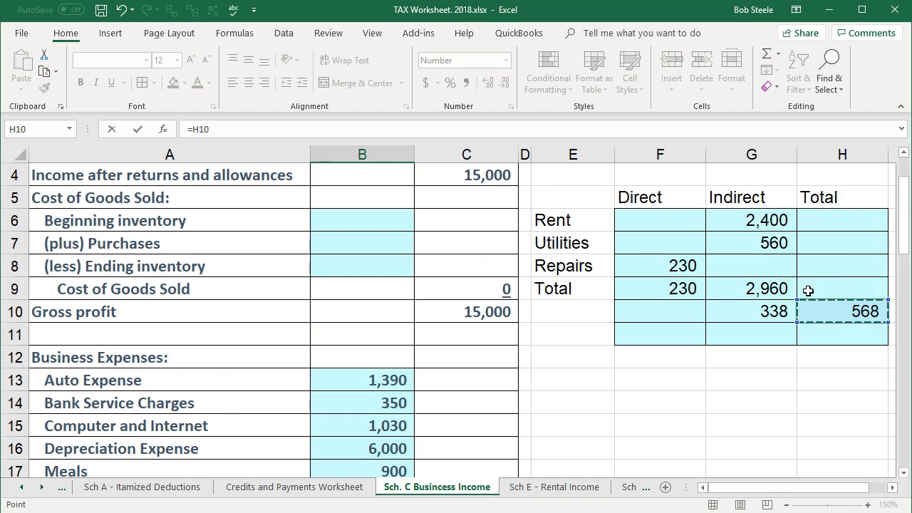
key("Return")
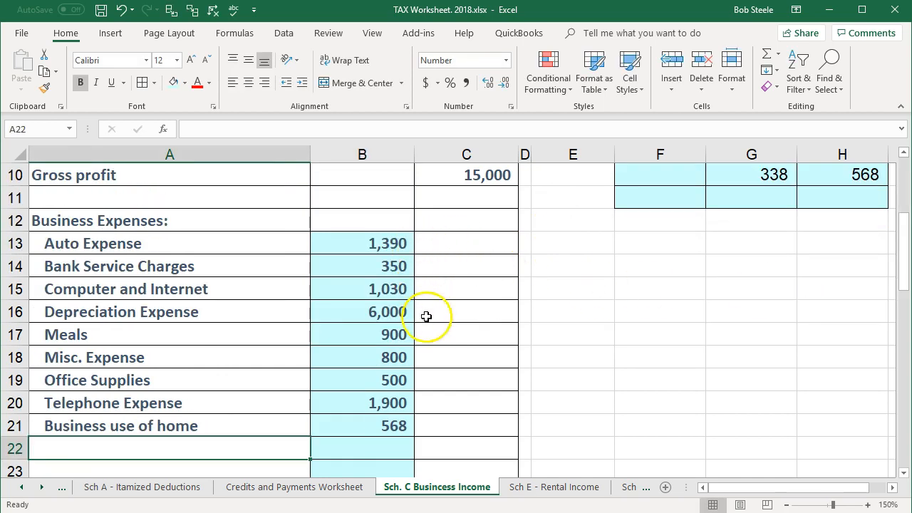
Review the total business expenses formula in C25 and the Net Income formula in C27
scroll(430, 386, "down", 1)
left_click(464, 443)
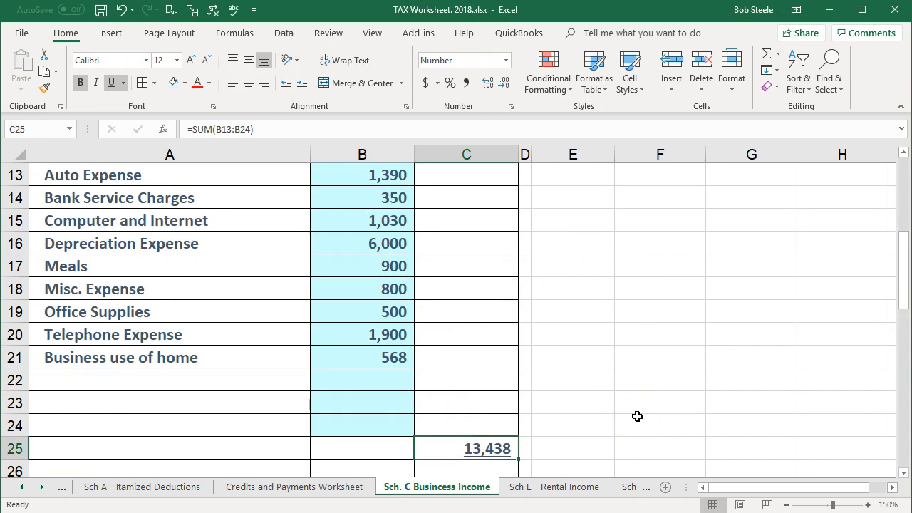
scroll(555, 335, "up", 2)
scroll(509, 281, "down", 3)
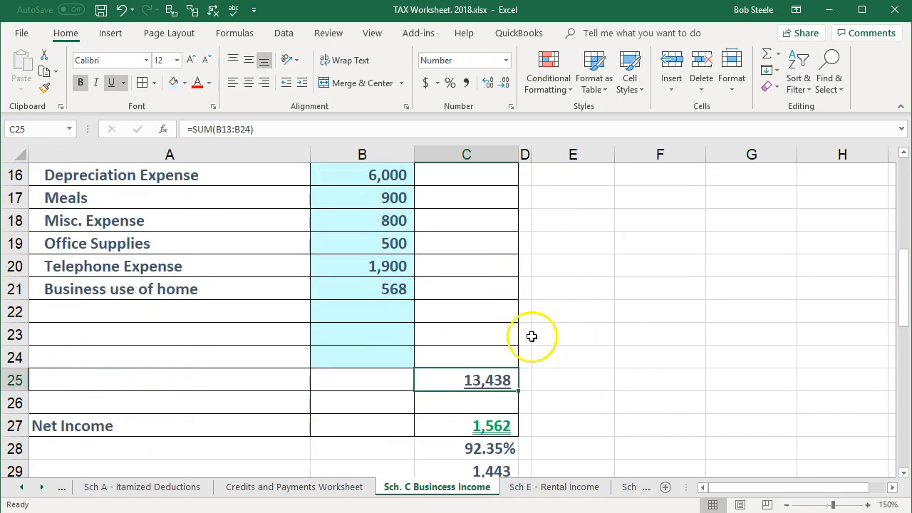
scroll(551, 405, "down", 1)
key("Down")
key("Down")
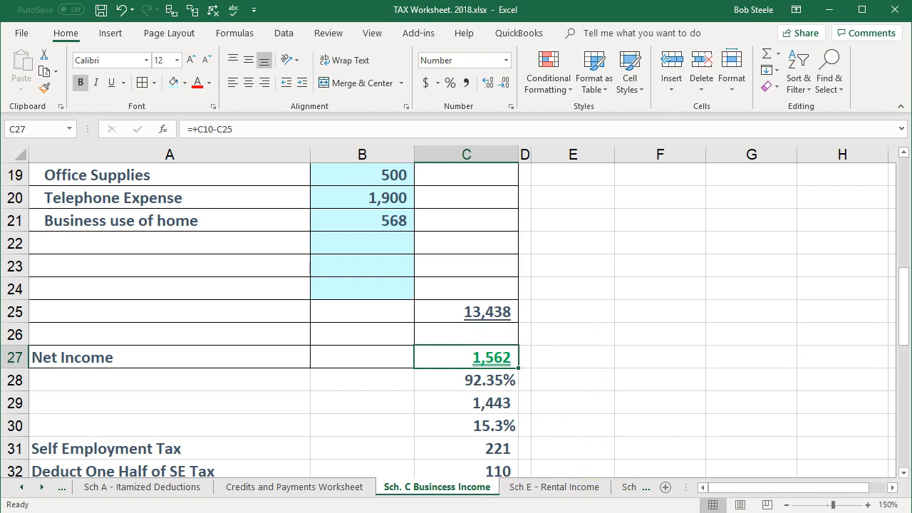
Switch to Lacerte and check the home-use expenses on line 30 and net profit on line 31 of Schedule C
key("alt+Tab")
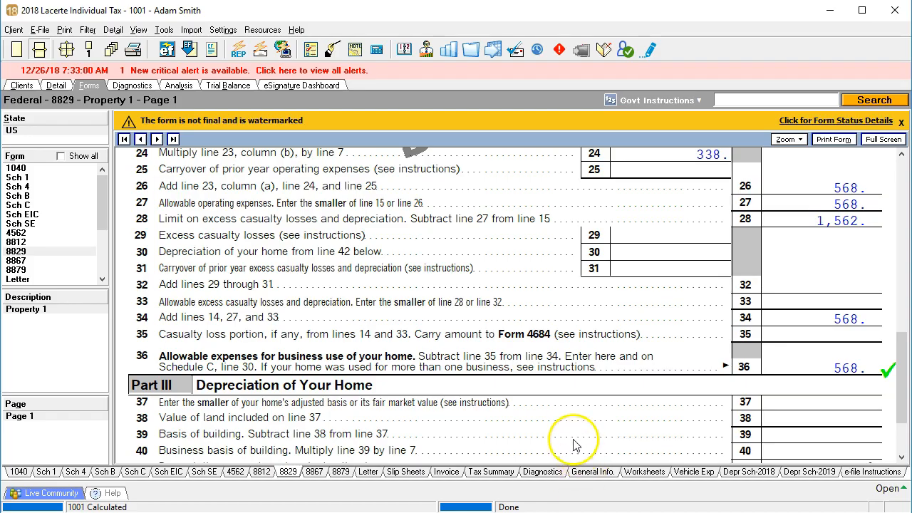
scroll(574, 440, "down", 3)
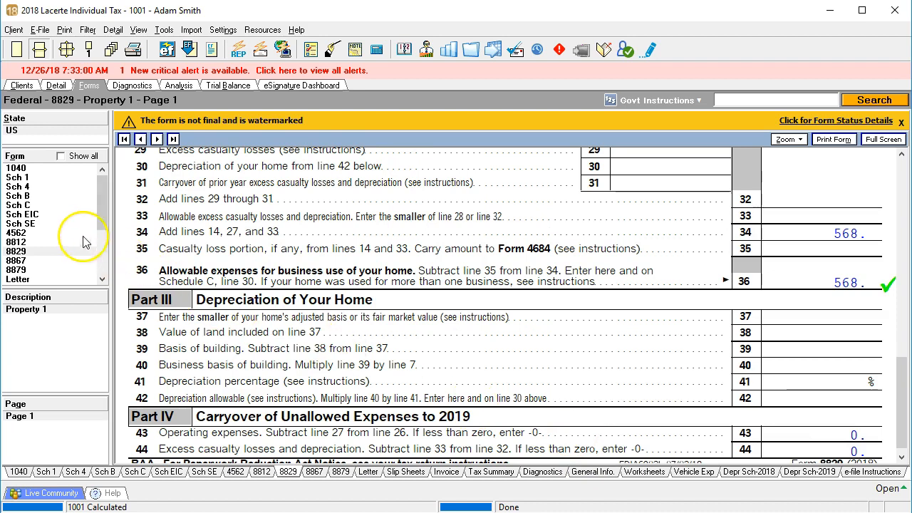
left_click(27, 206)
scroll(490, 356, "down", 6)
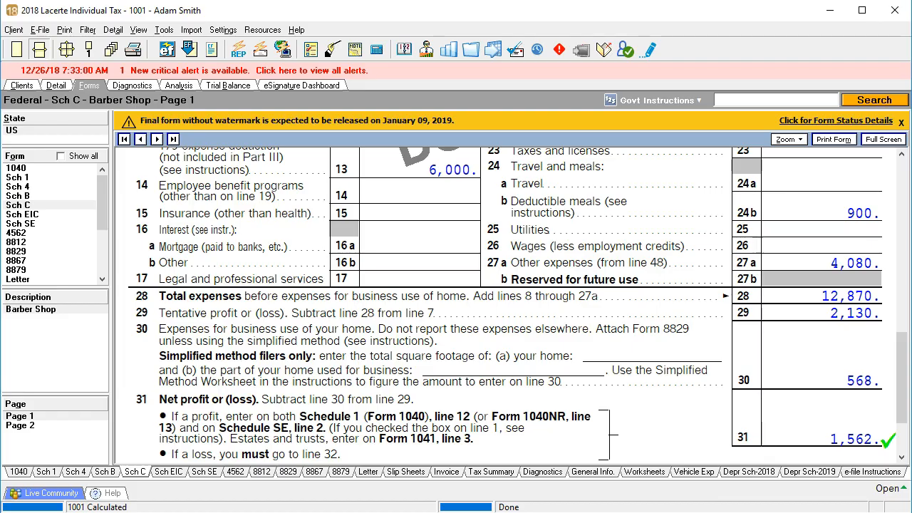
Switch to Sch C Worksheet.xlsx in Excel and review the Business Use of Home entry and the adjusted trial balance
left_click(472, 512)
left_click(392, 498)
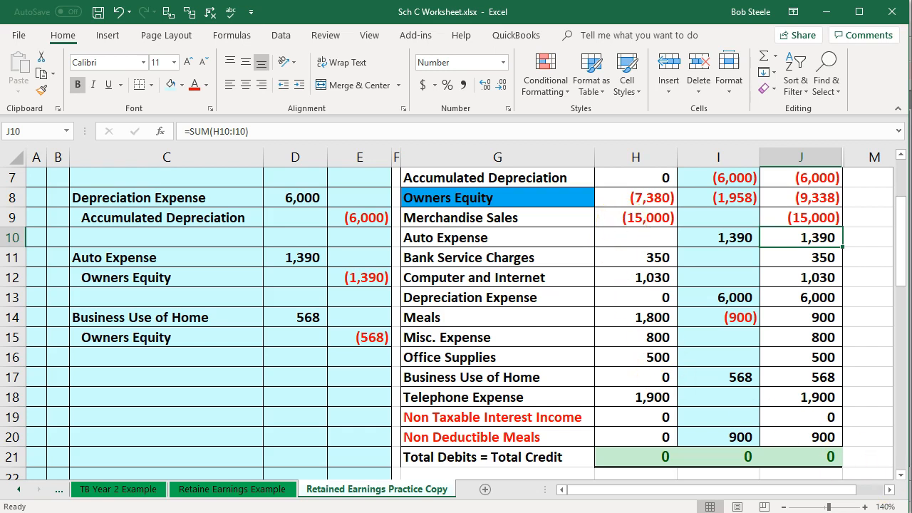
left_click(902, 475)
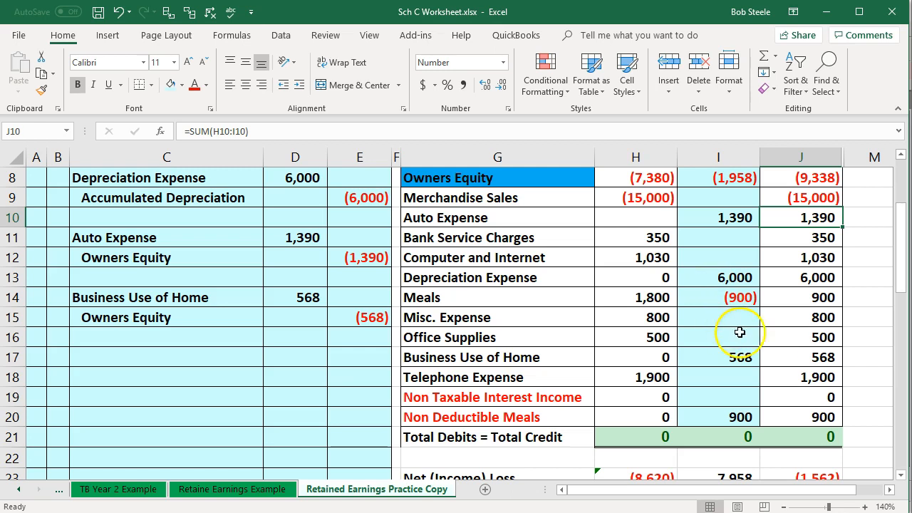
Inspect the Net (Income) Loss formulas in H23 and J23 of the trial balance, and compare them with Lacerte's Schedule C line 31
left_click(899, 474)
left_click(660, 459)
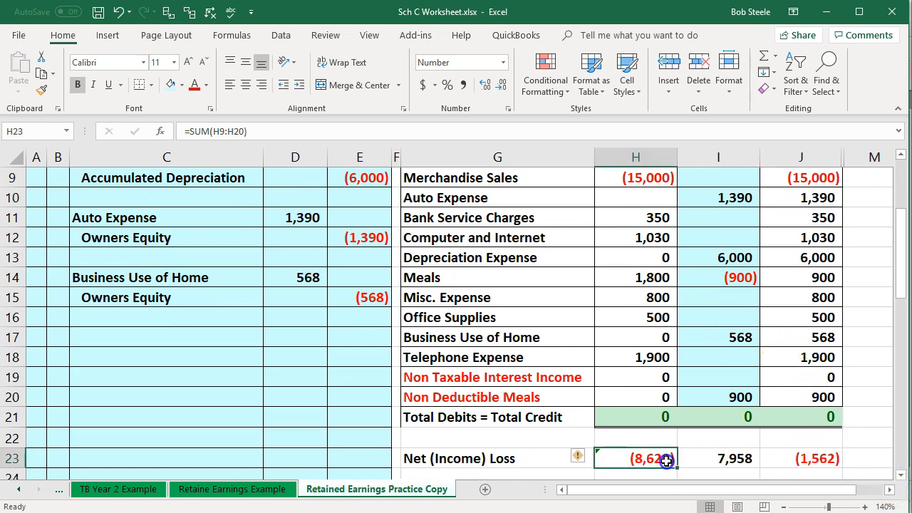
left_click(817, 459)
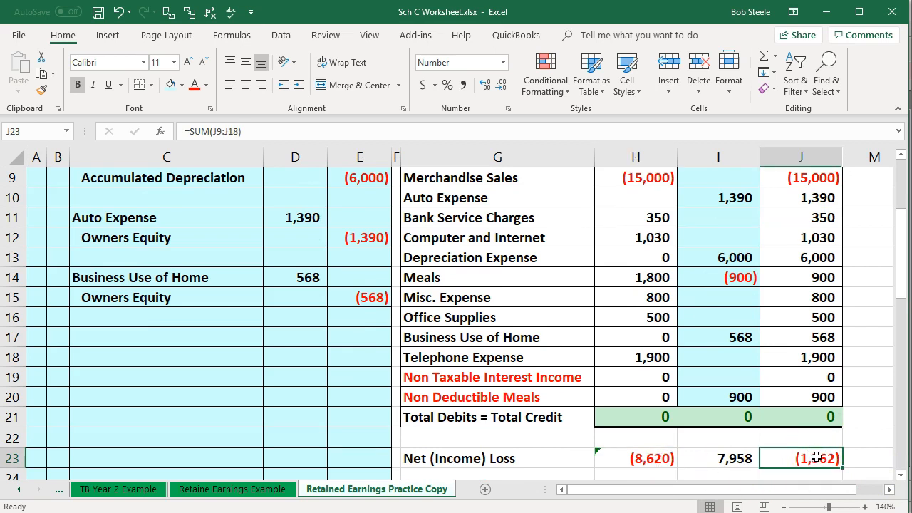
left_click(826, 12)
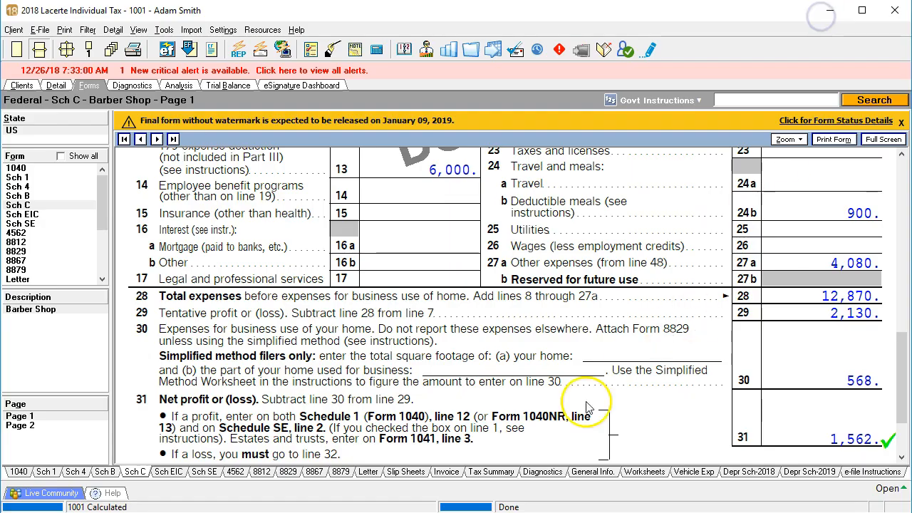
Switch to TAX Worksheet. 2018.xlsx in Excel and review the Schedule C expense lines, total and Net Income
left_click(541, 494)
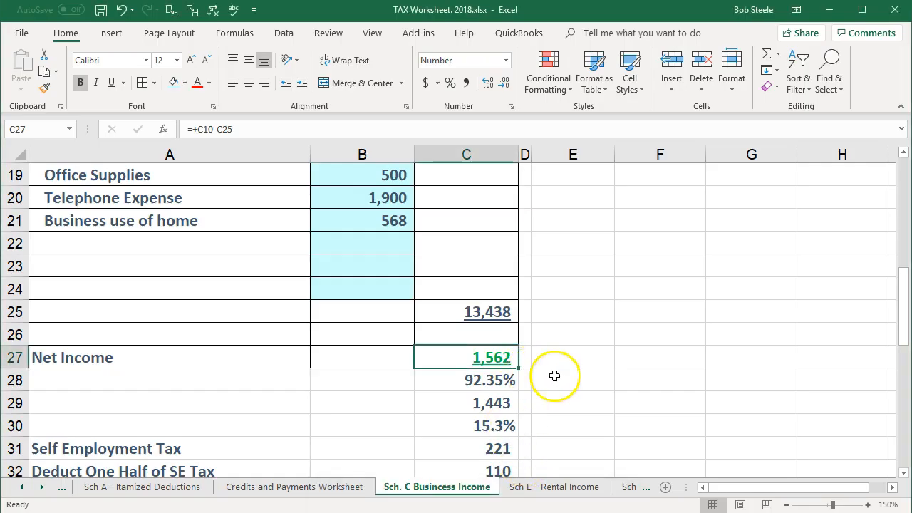
scroll(606, 376, "up", 6)
scroll(606, 377, "down", 4)
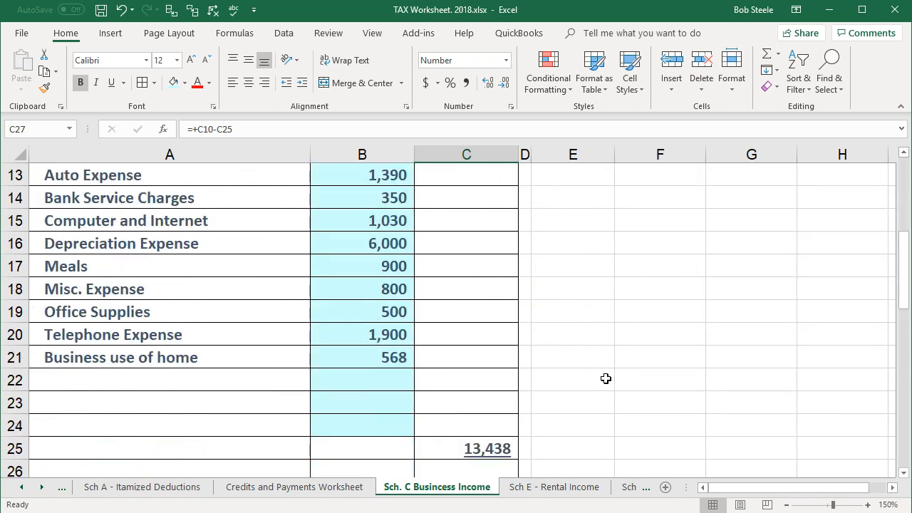
scroll(605, 378, "down", 2)
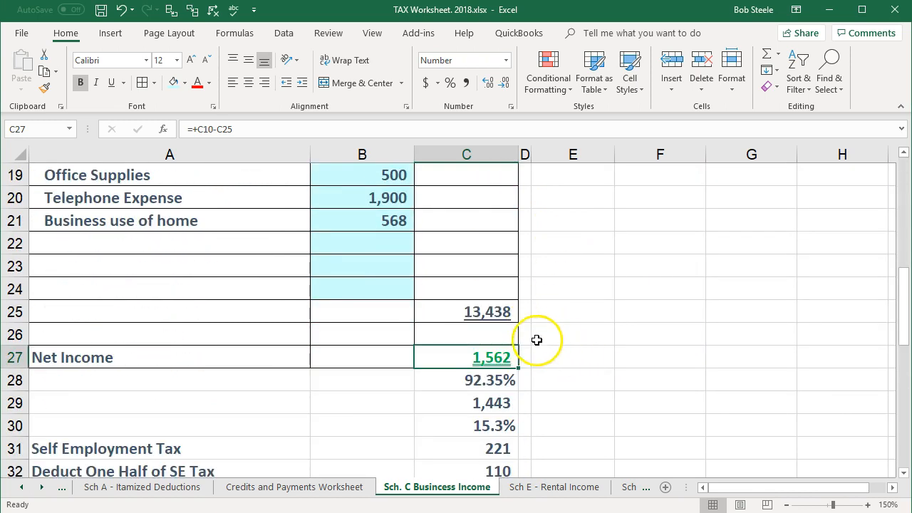
scroll(553, 374, "down", 1)
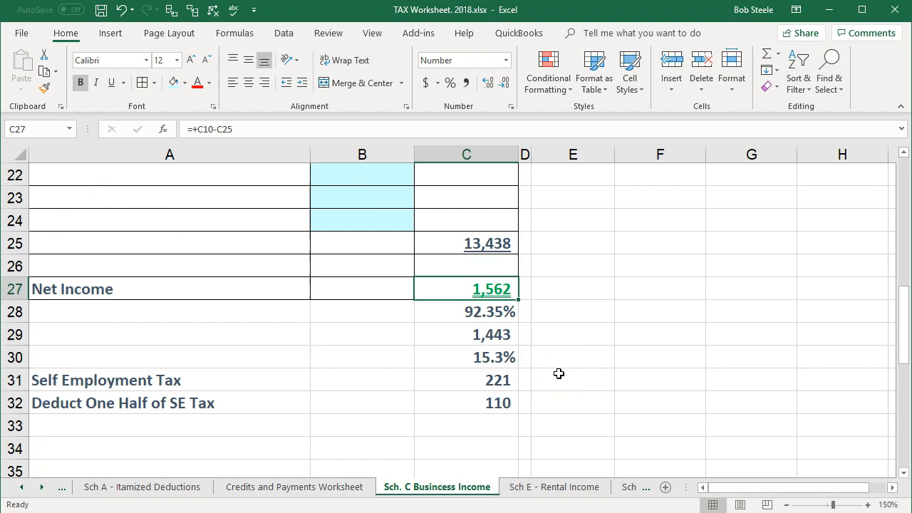
Inspect the Self Employment Tax formula in C31 and the one-half SE tax deduction formula in C32
left_click(502, 380)
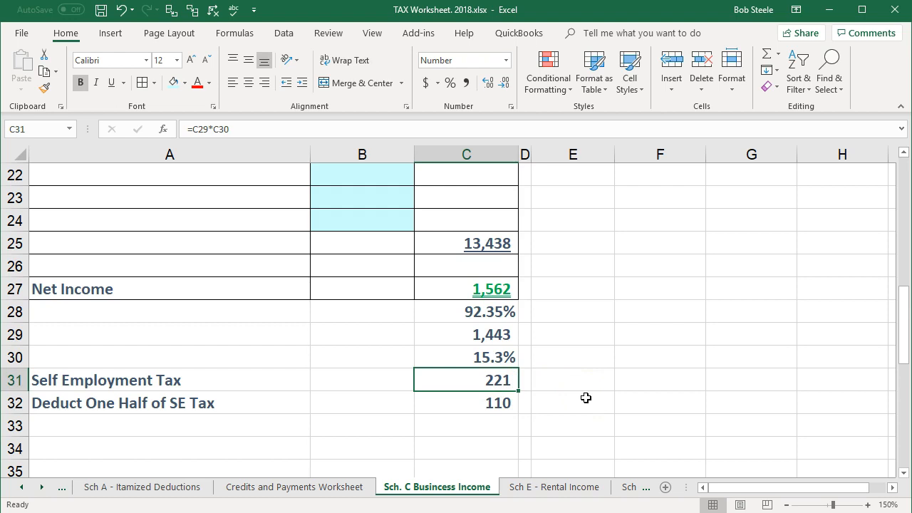
left_click(478, 404)
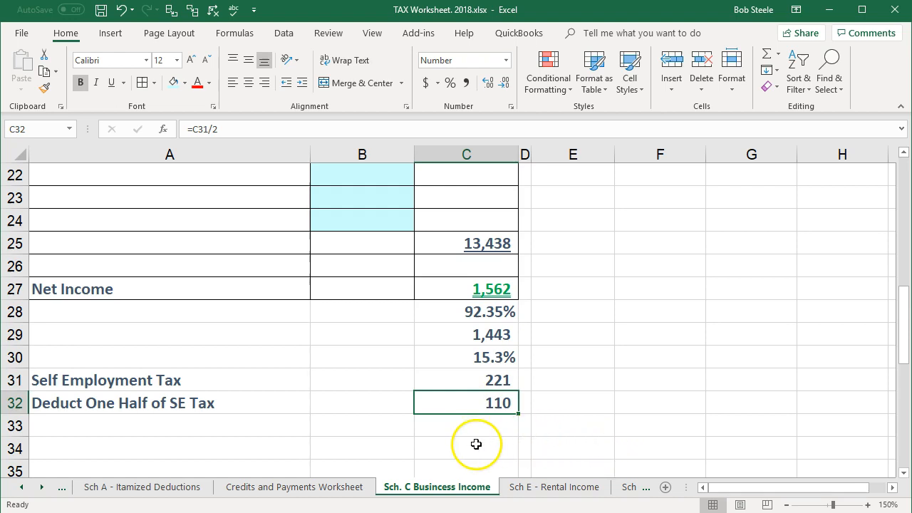
left_click(468, 383)
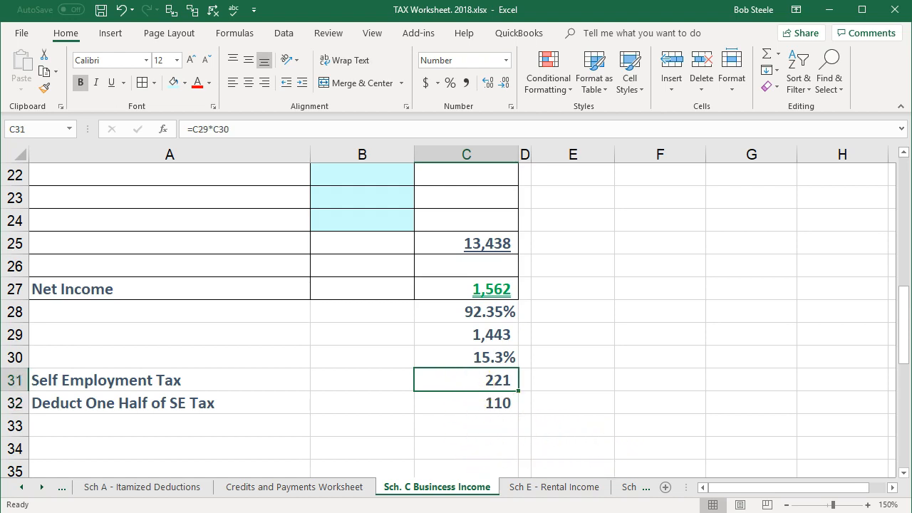
Switch to Lacerte and check the self-employment tax on line 5 and its one-half deduction on line 6 of Schedule SE
key("alt+Tab")
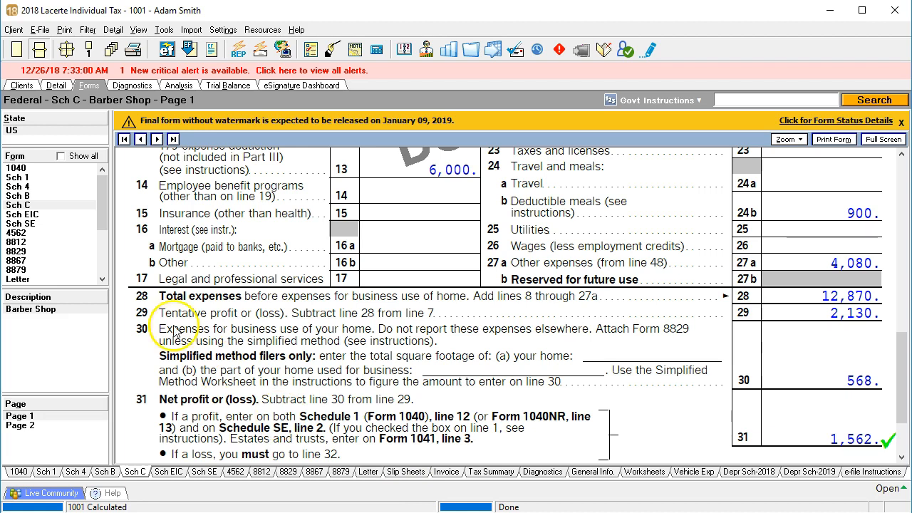
left_click(37, 223)
scroll(478, 314, "down", 10)
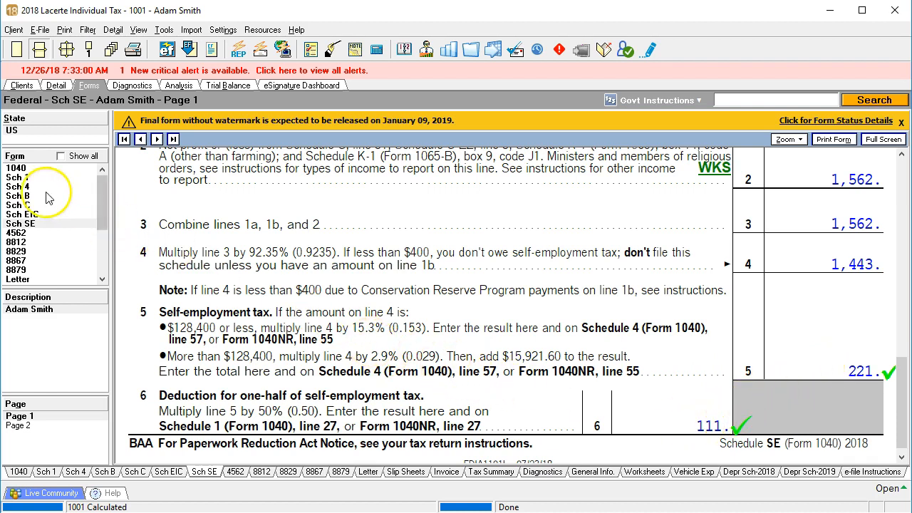
Trace the self-employment tax to line 14 on Form 1040 page 2 and its deductible part to Schedule 1 line 27
left_click(15, 168)
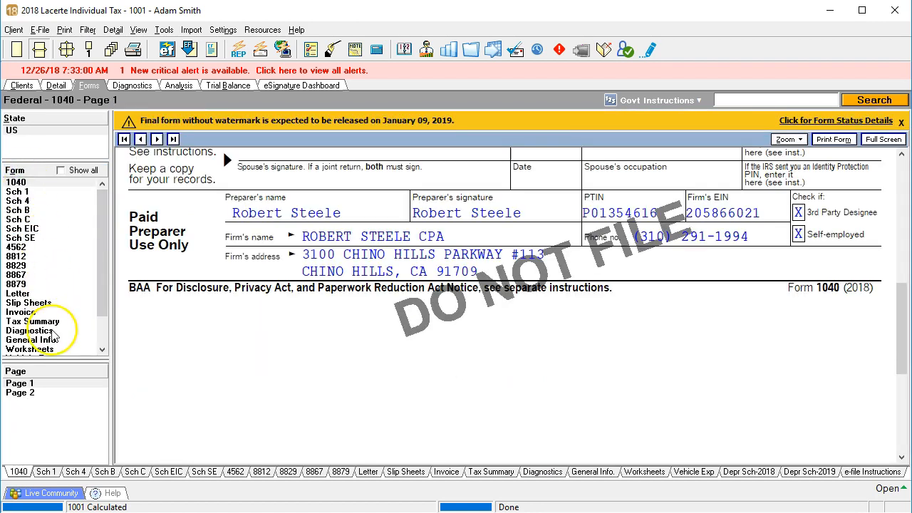
left_click(29, 392)
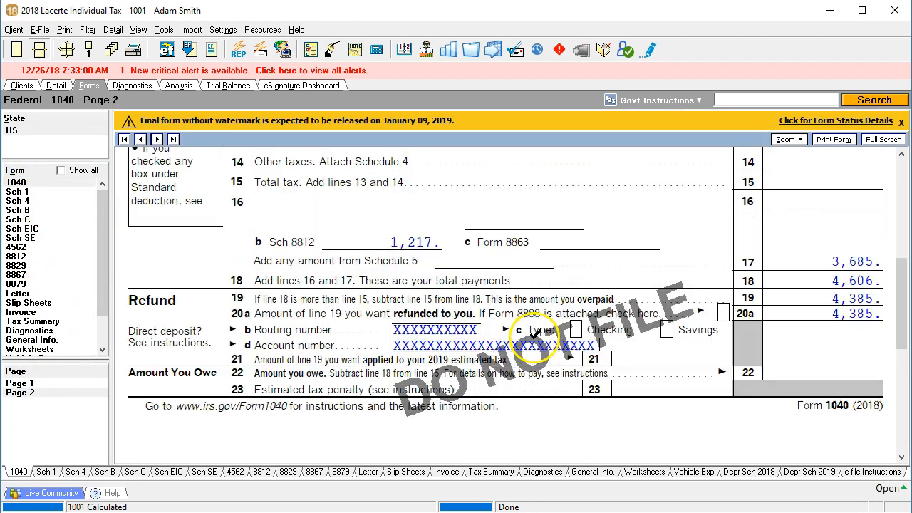
scroll(538, 336, "up", 5)
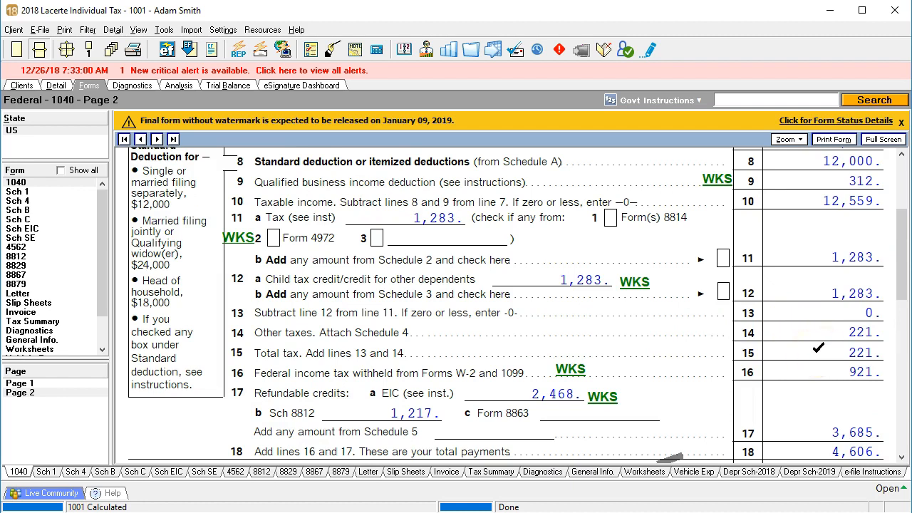
left_click(22, 191)
scroll(431, 310, "up", 1)
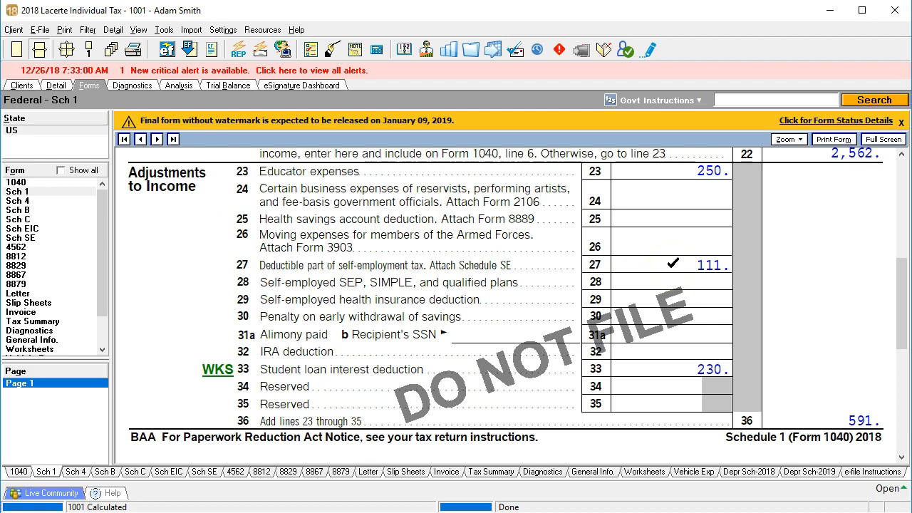
Switch to TAX Worksheet. 2018.xlsx in Excel and recheck Self Employment Tax in C31 and its one-half deduction in C32
left_click(471, 512)
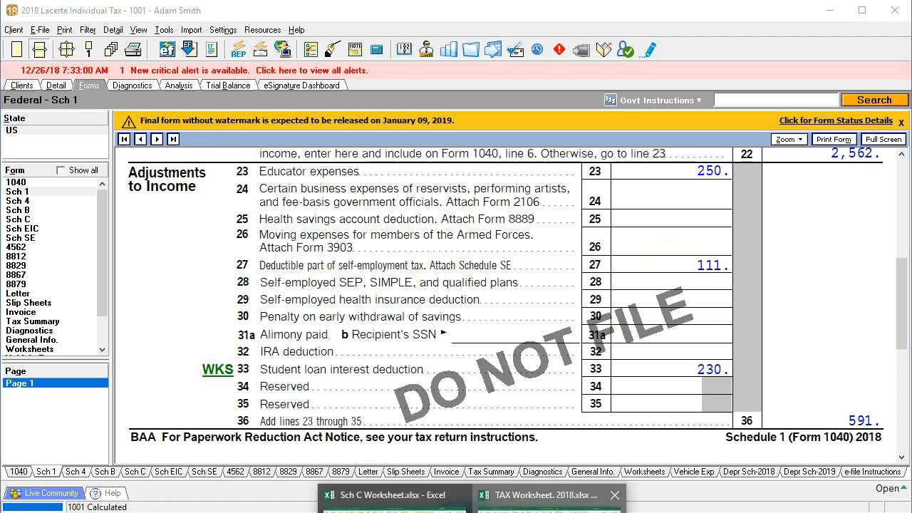
left_click(541, 494)
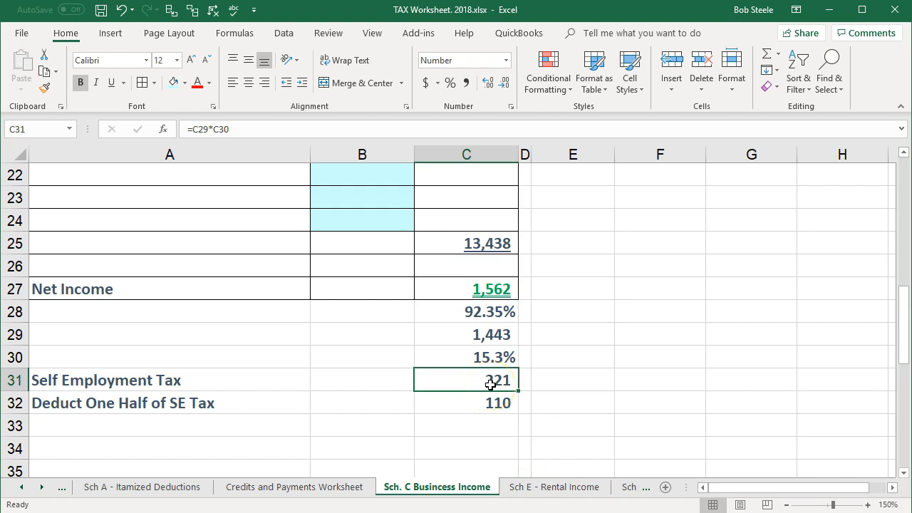
left_click(476, 403)
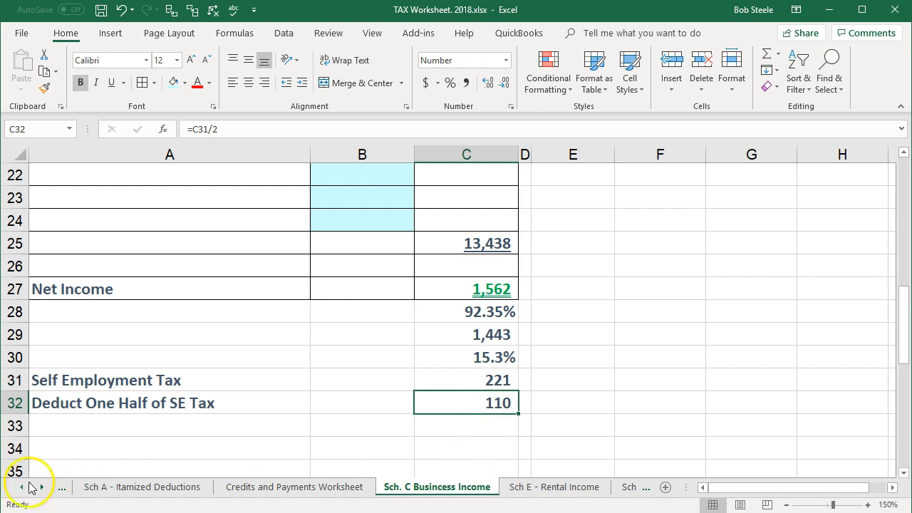
Open the Tax Formula sheet and inspect the Gross Income formula in D2 and the AGI deductions formula in D3
left_click(22, 487)
left_click(22, 487)
left_click(98, 489)
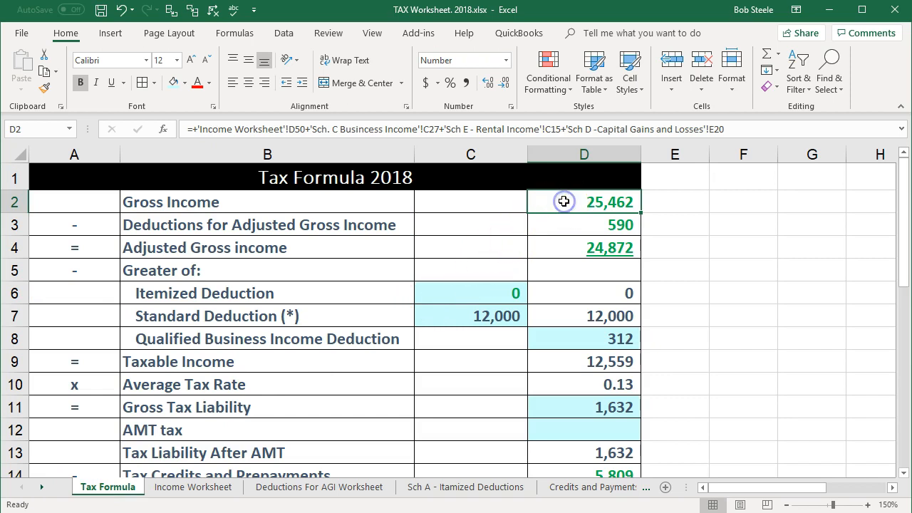
left_click(563, 224)
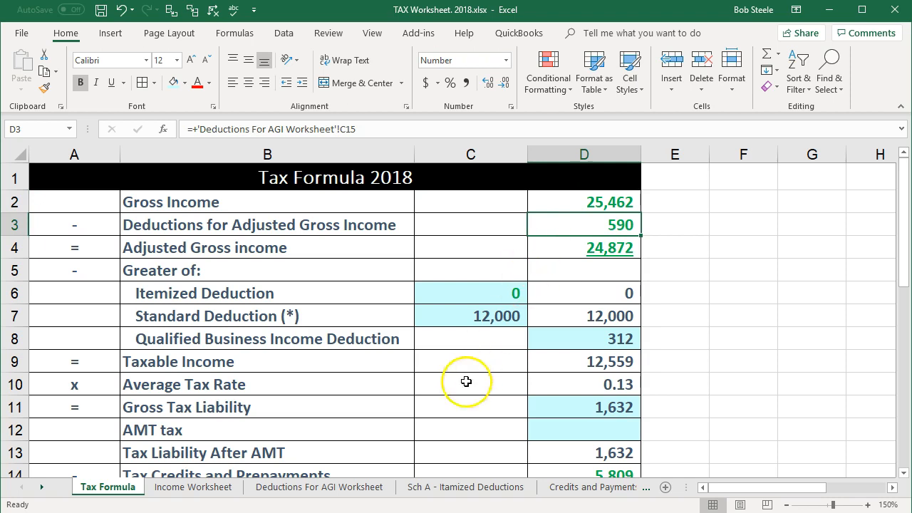
On the Deductions For AGI Worksheet, inspect the total in C15 and the one-half self-employment tax link in C2
left_click(360, 489)
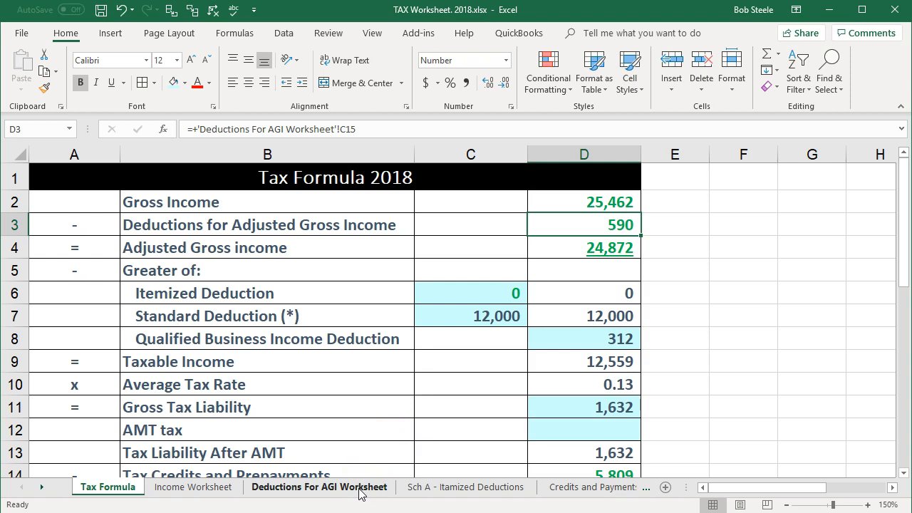
left_click(360, 492)
left_click(571, 423)
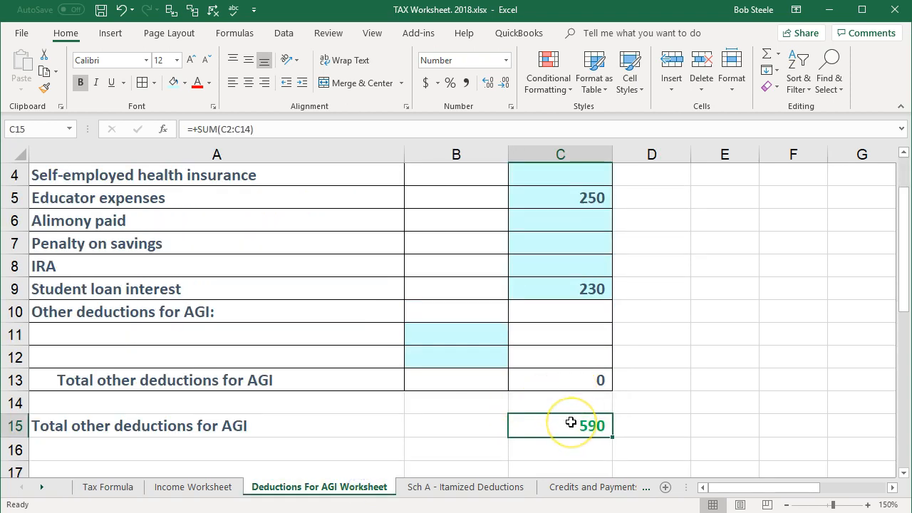
scroll(570, 422, "up", 1)
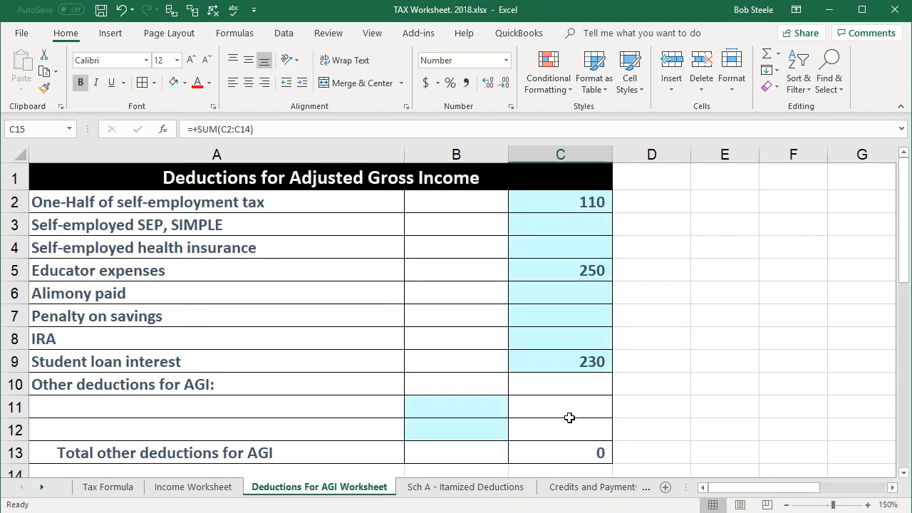
left_click(553, 204)
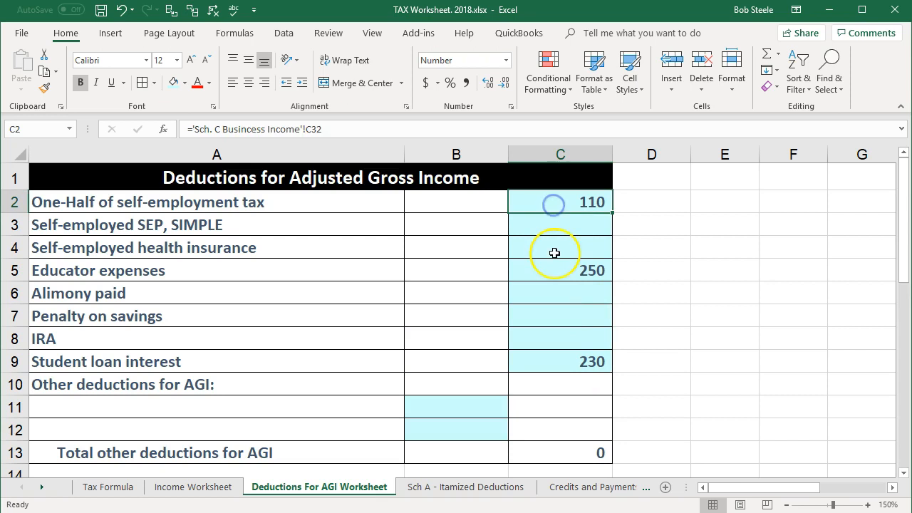
double_click(554, 202)
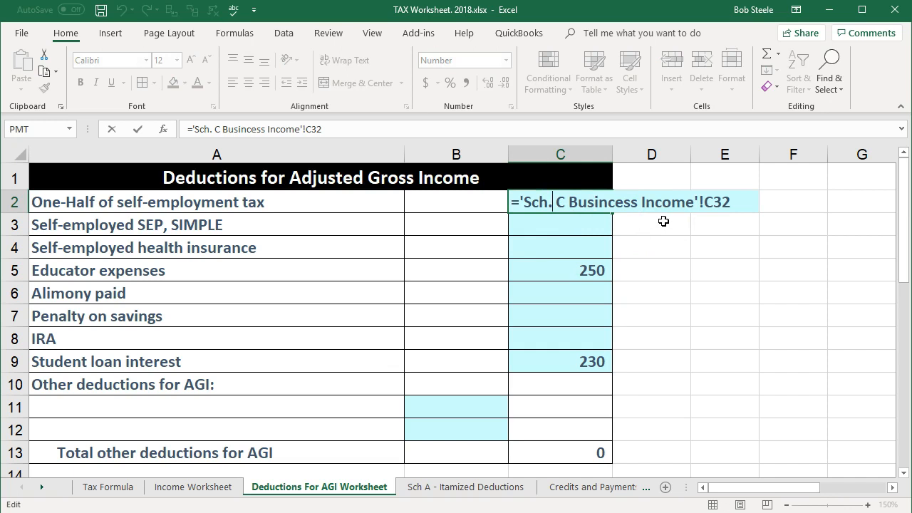
key("Return")
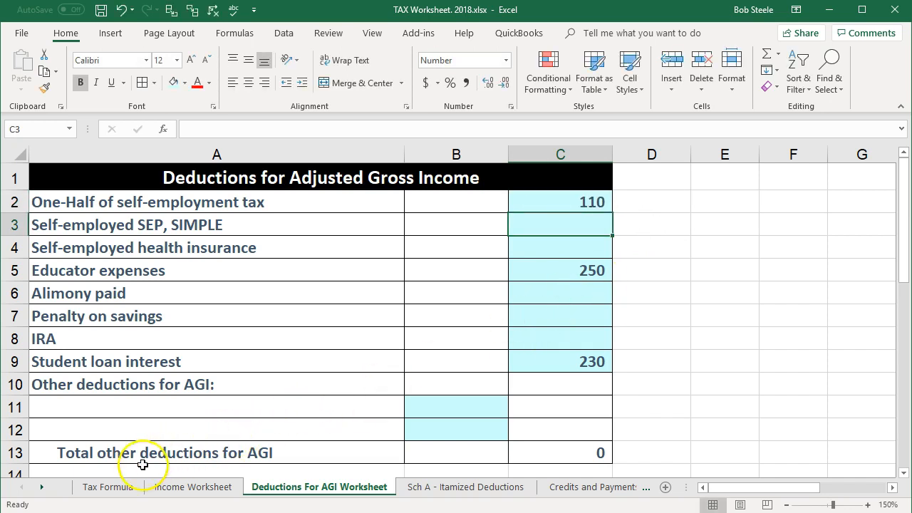
Recheck Gross Income in D2 of the Tax Formula sheet, and switch to Lacerte to compare it with Form 1040 page 2
left_click(113, 489)
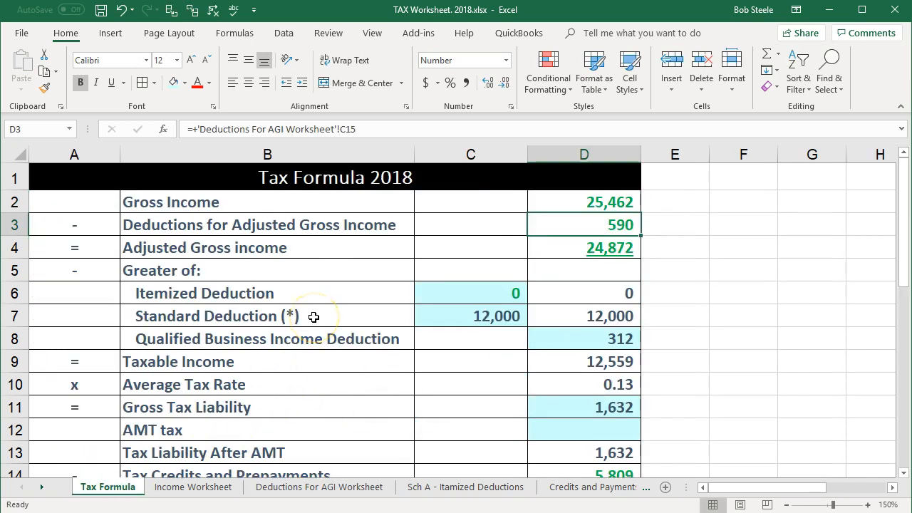
left_click(569, 204)
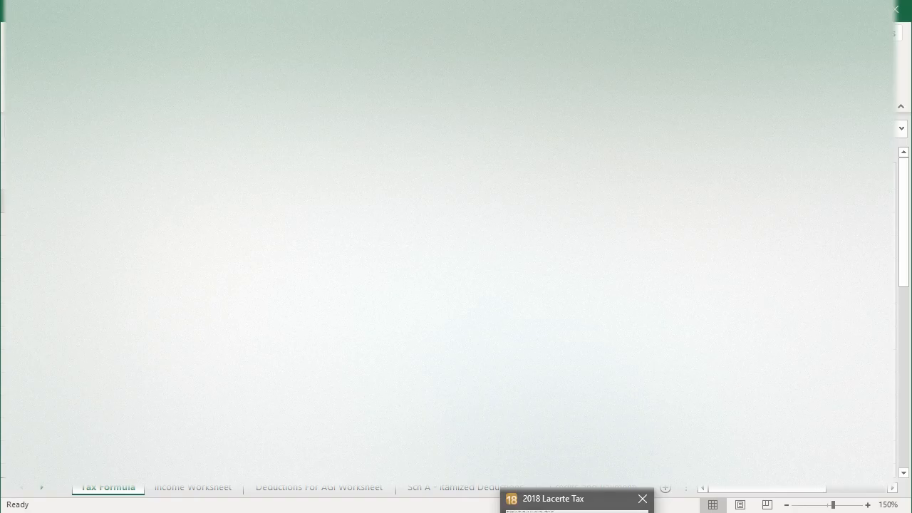
left_click(549, 496)
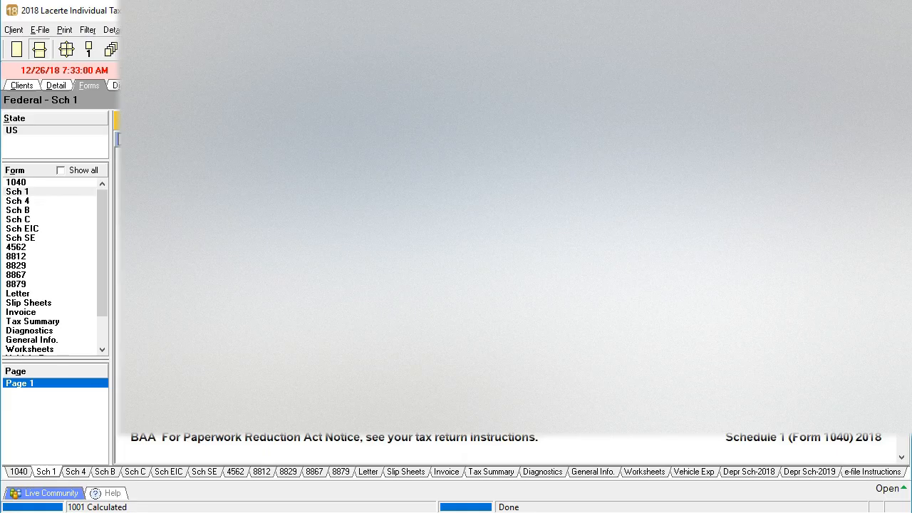
left_click(17, 182)
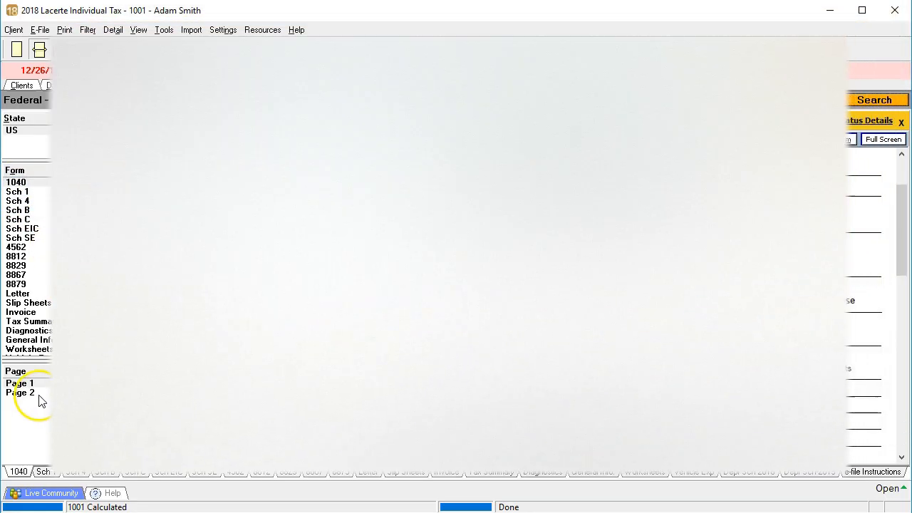
left_click(37, 394)
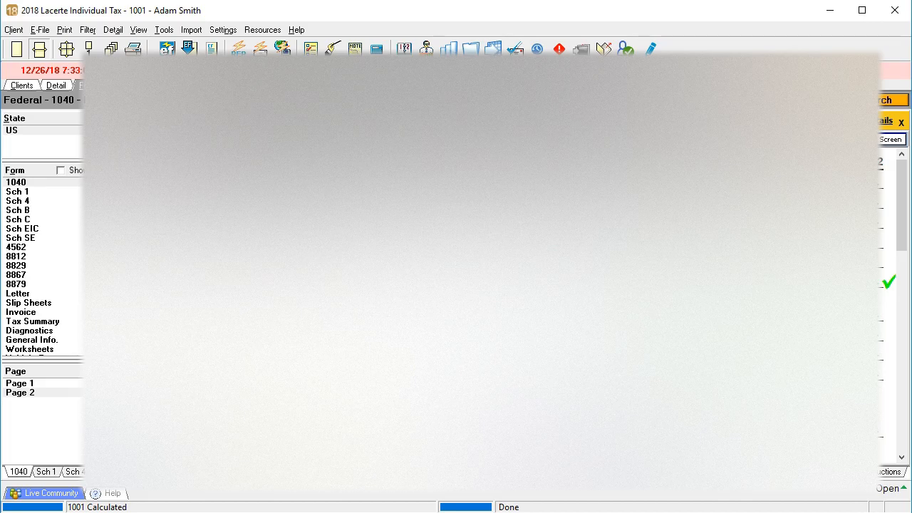
Switch back to TAX Worksheet. 2018.xlsx in Excel and review Deductions for Adjusted Gross Income in D3 of the Tax Formula sheet
mouse_move(471, 512)
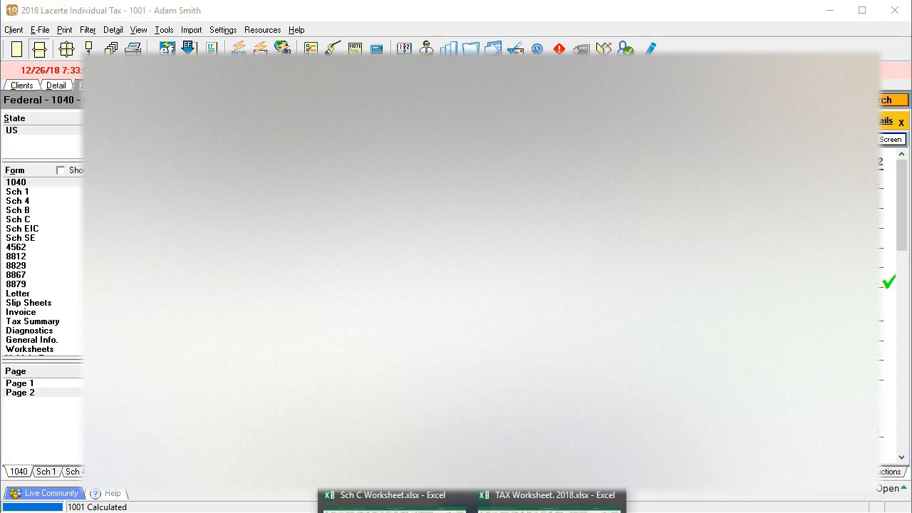
left_click(550, 504)
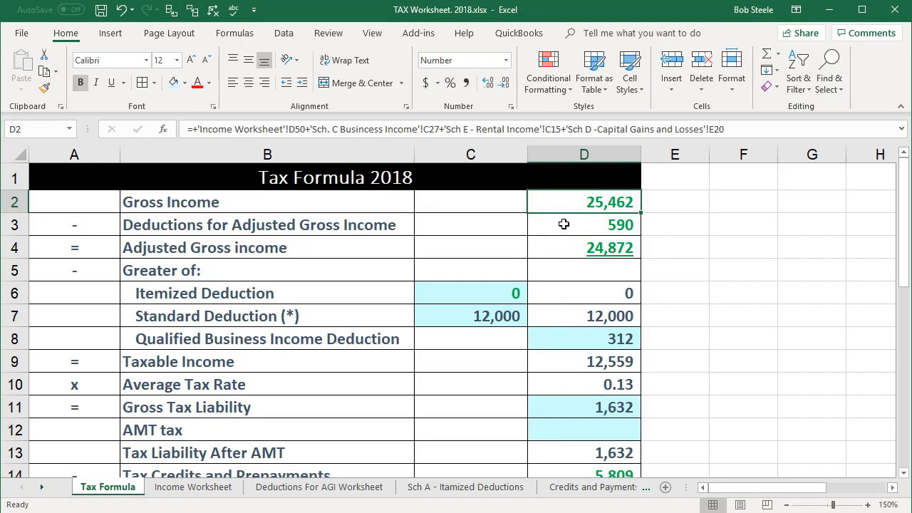
left_click(564, 225)
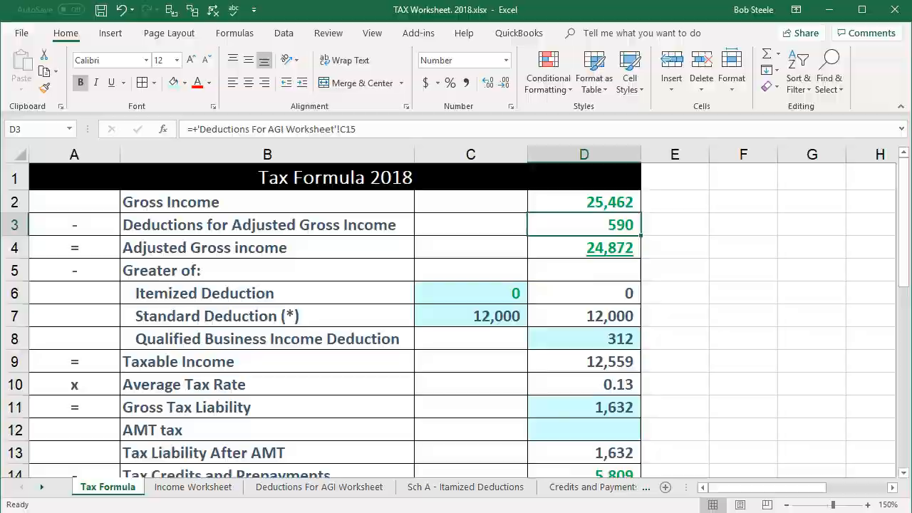
Switch to Lacerte and review the Adjustments to Income section of Schedule 1, through the total on line 36
key("alt+Tab")
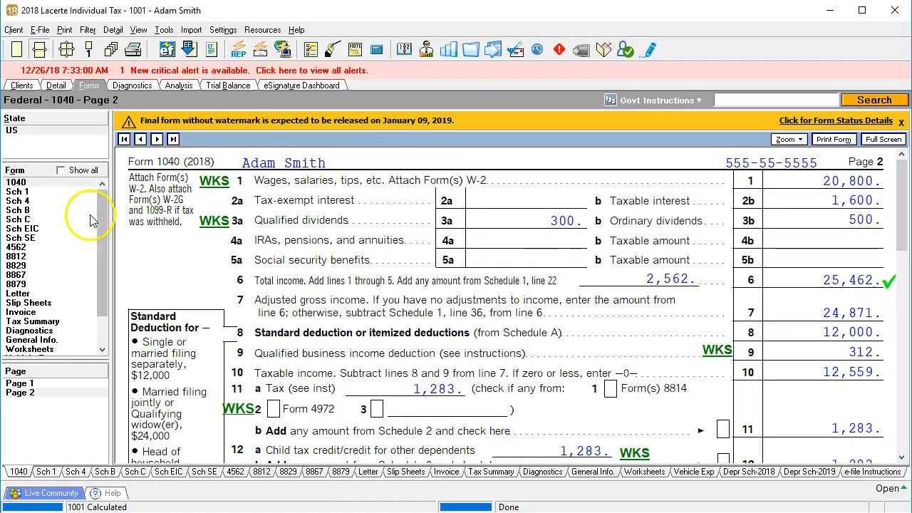
left_click(18, 191)
scroll(292, 305, "up", 5)
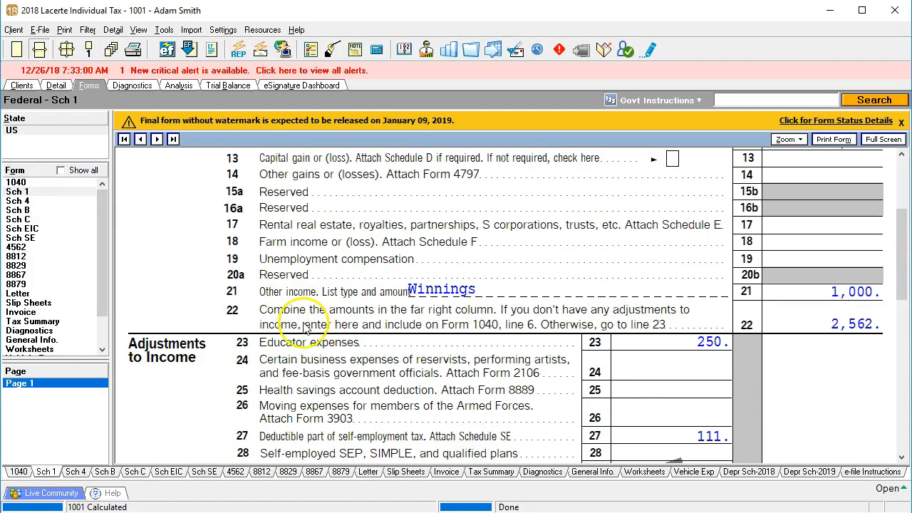
scroll(322, 360, "up", 2)
scroll(322, 363, "down", 4)
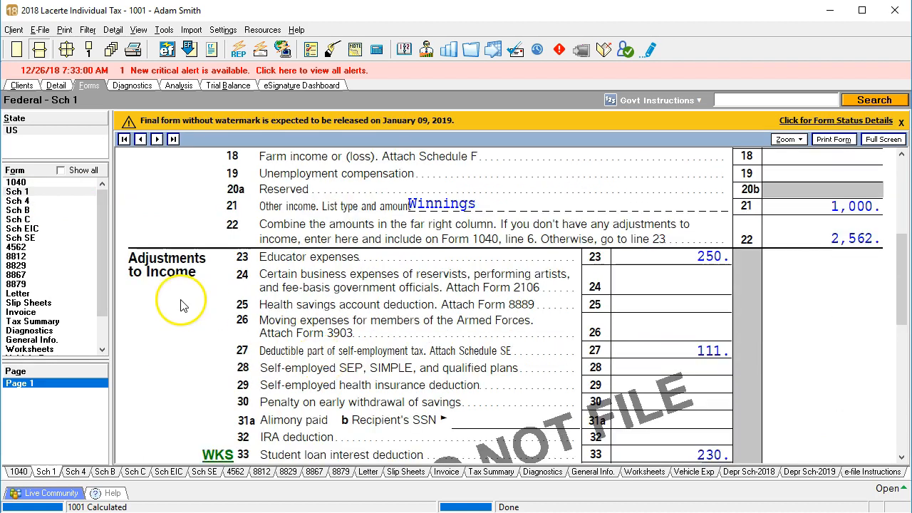
scroll(510, 314, "down", 3)
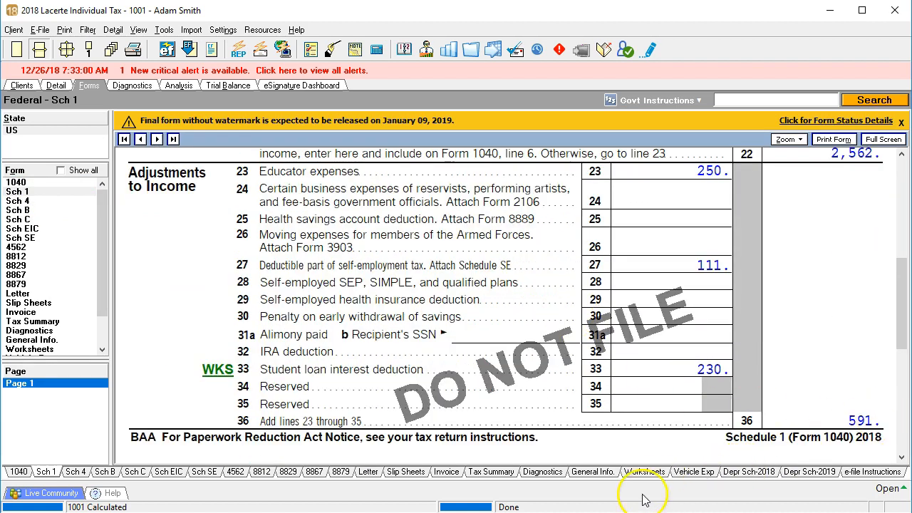
Check Adjusted Gross Income in D4 of the Tax Formula sheet in Excel, and tick off line 7 on Form 1040 page 2 in Lacerte
left_click(548, 494)
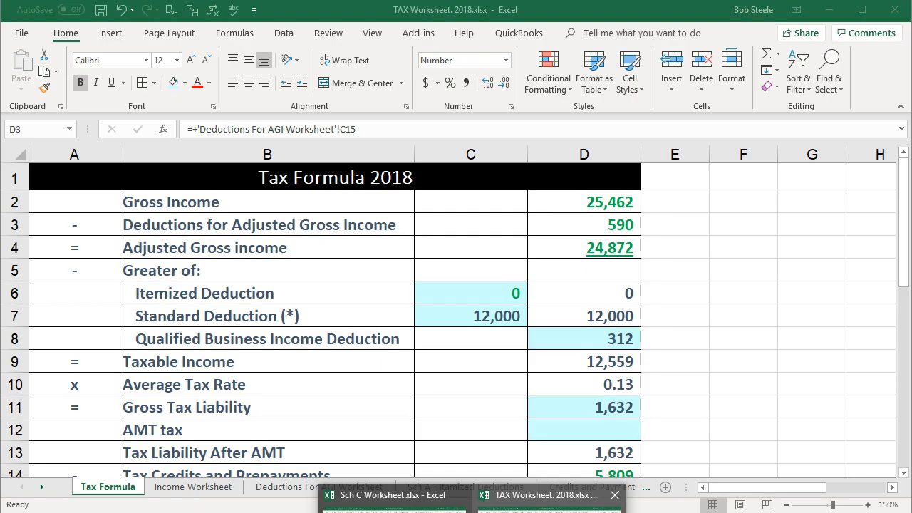
left_click(578, 249)
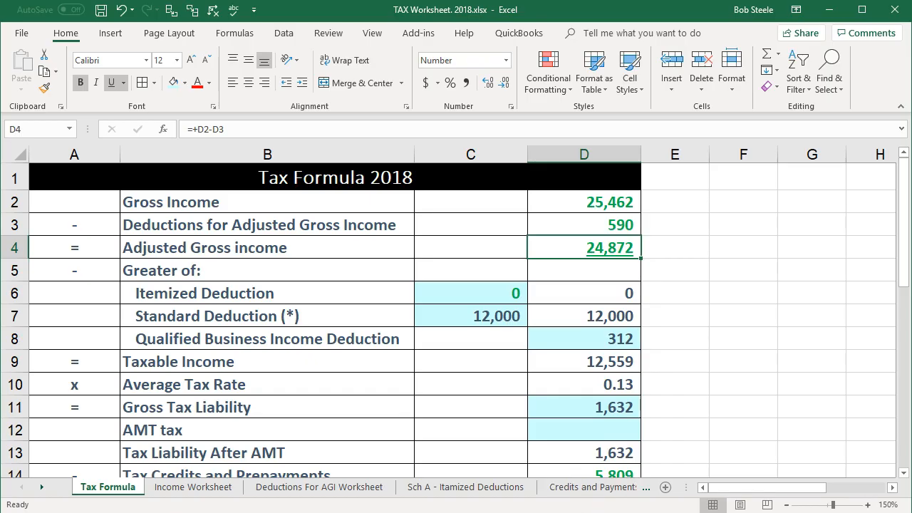
key("alt+Tab")
left_click(24, 182)
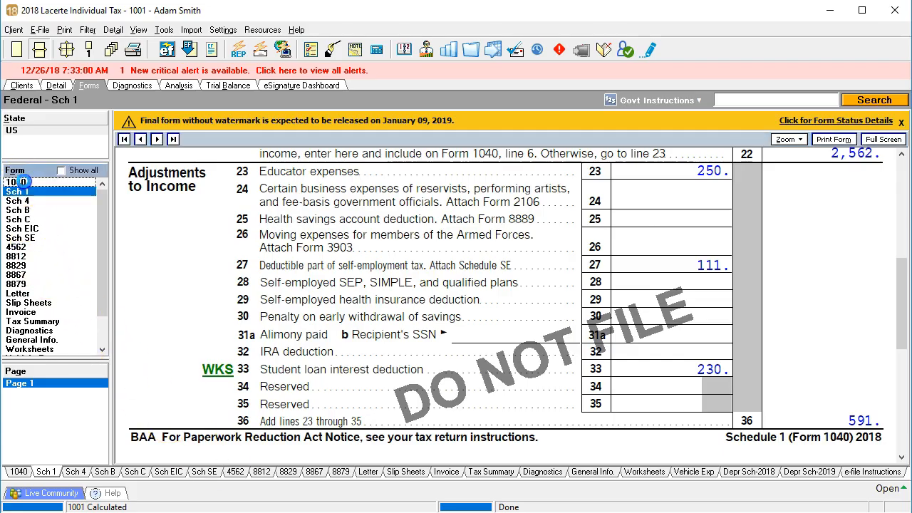
left_click(20, 393)
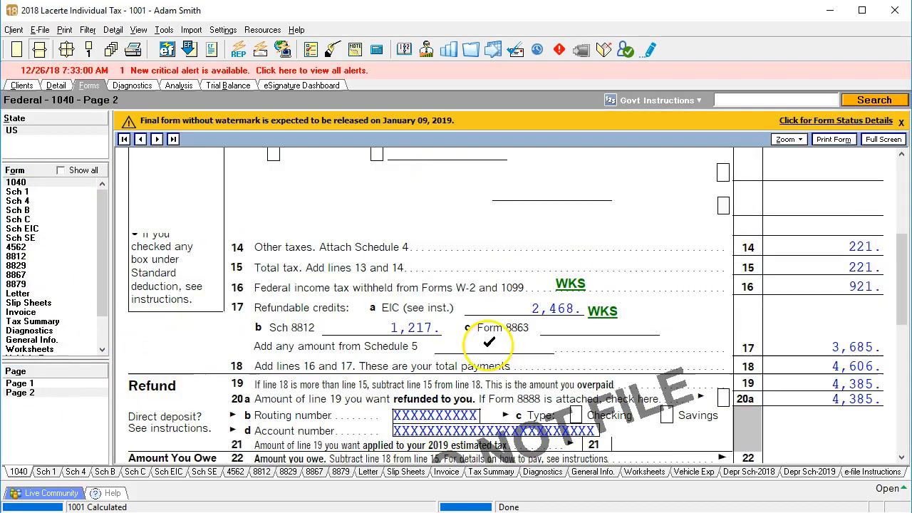
scroll(488, 343, "up", 5)
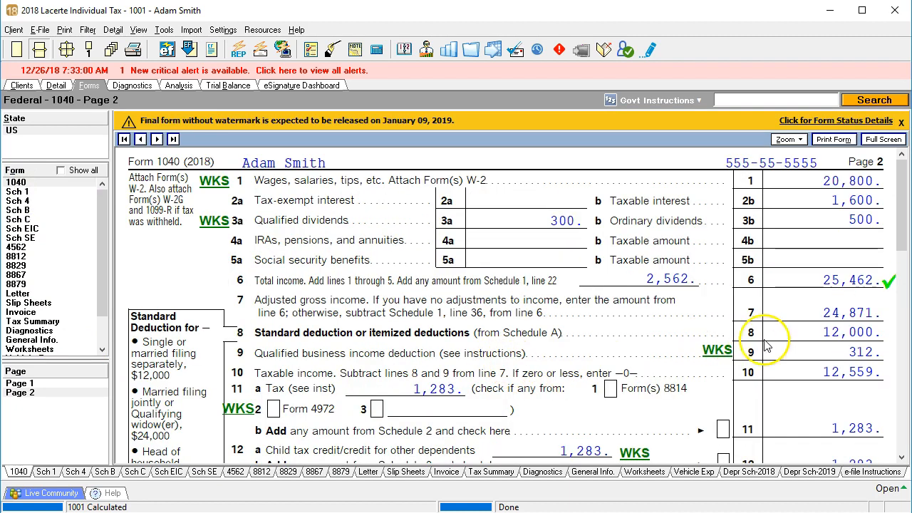
left_click(801, 308)
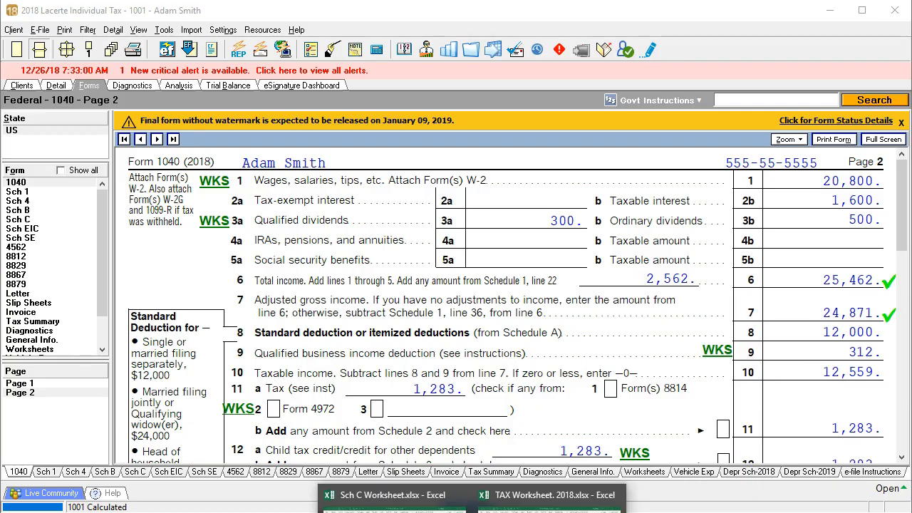
Switch to TAX Worksheet. 2018.xlsx in Excel and inspect the Standard Deduction formula in D7 and the Qualified Business Income Deduction formula in D8
left_click(548, 495)
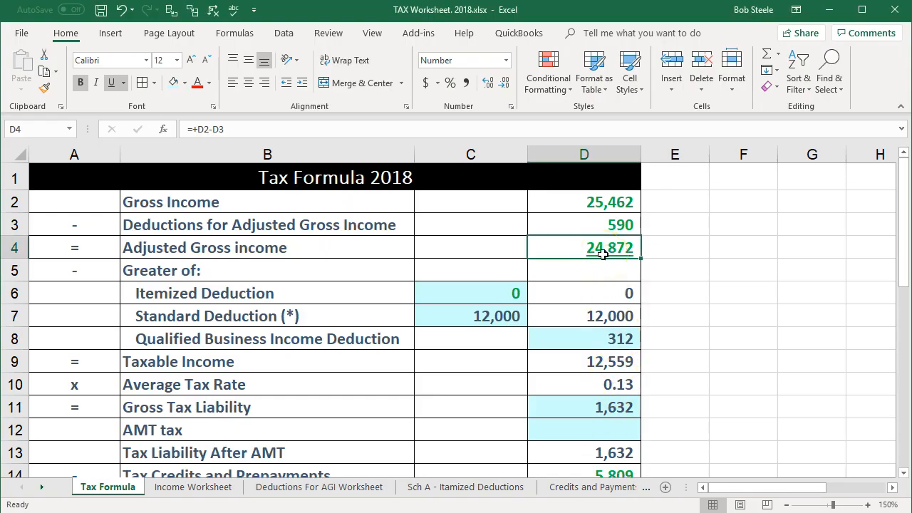
left_click(591, 321)
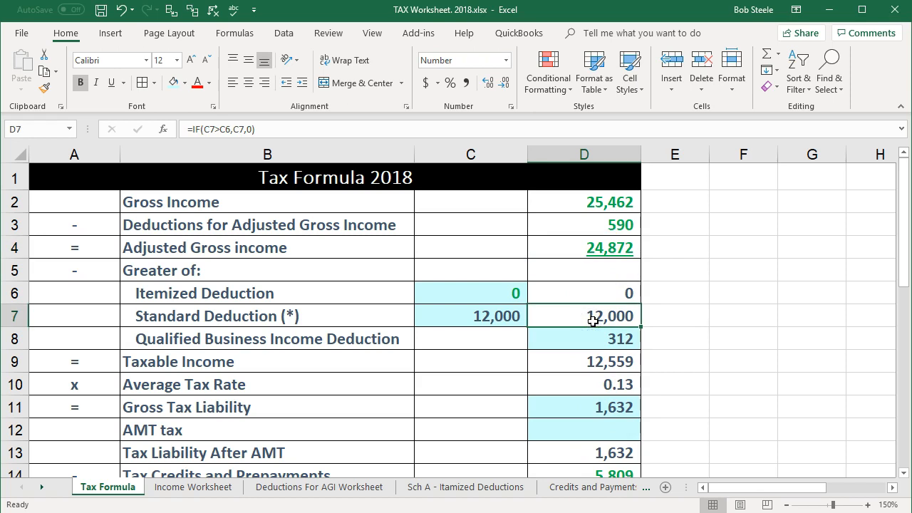
left_click(592, 337)
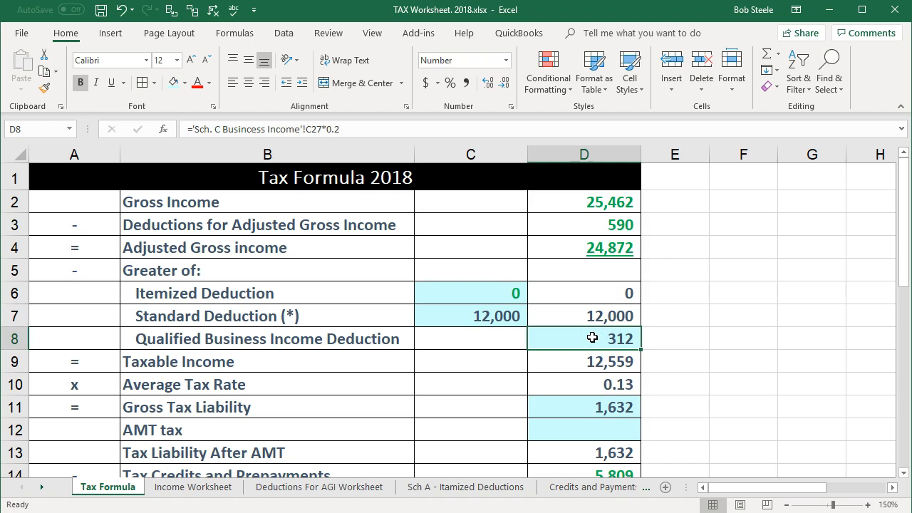
double_click(592, 338)
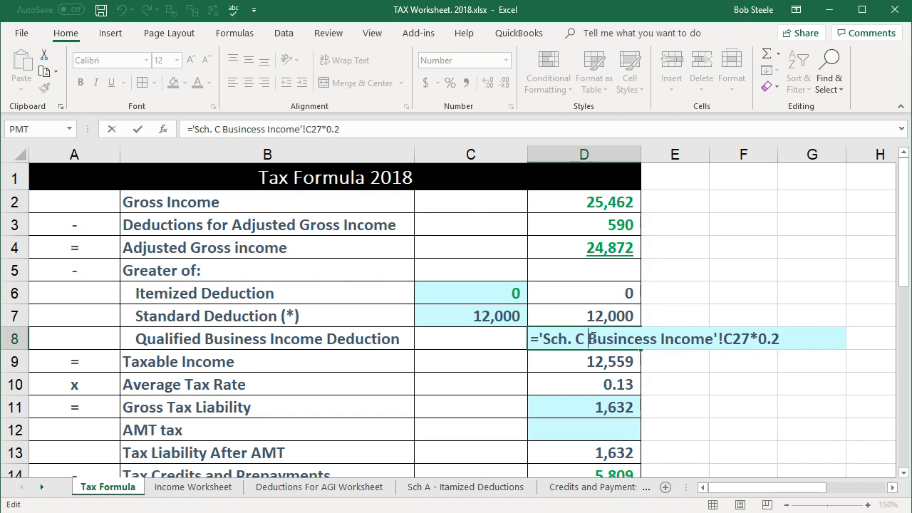
key("Return")
left_click(592, 338)
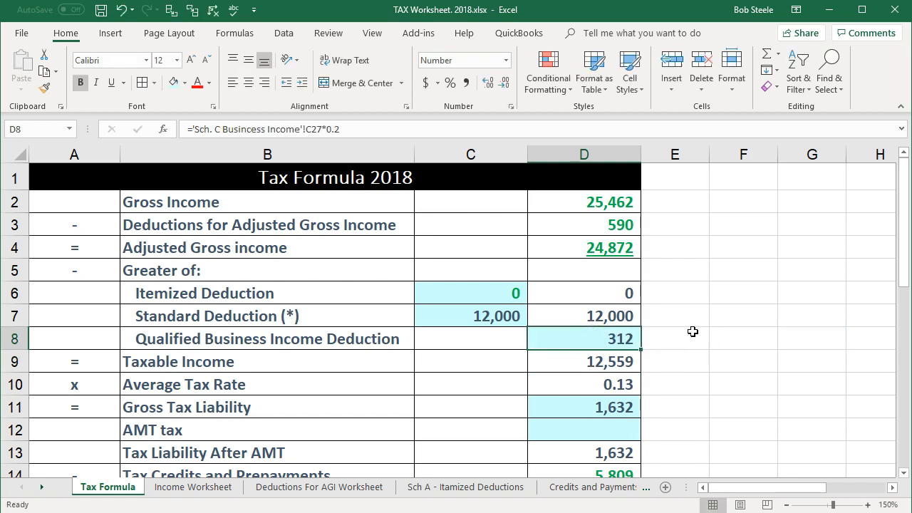
Inspect the Taxable Income formula in D9 of the Tax Formula sheet and the cells it references
double_click(607, 361)
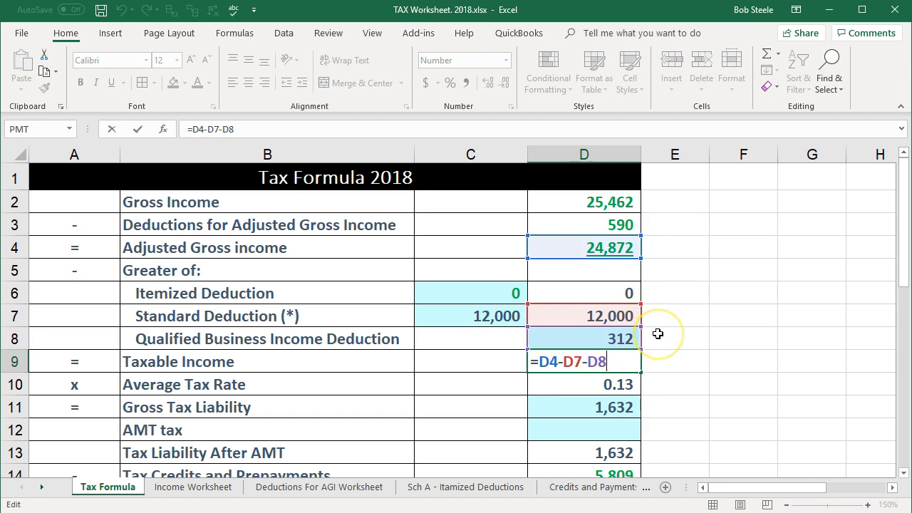
key("Return")
left_click(610, 367)
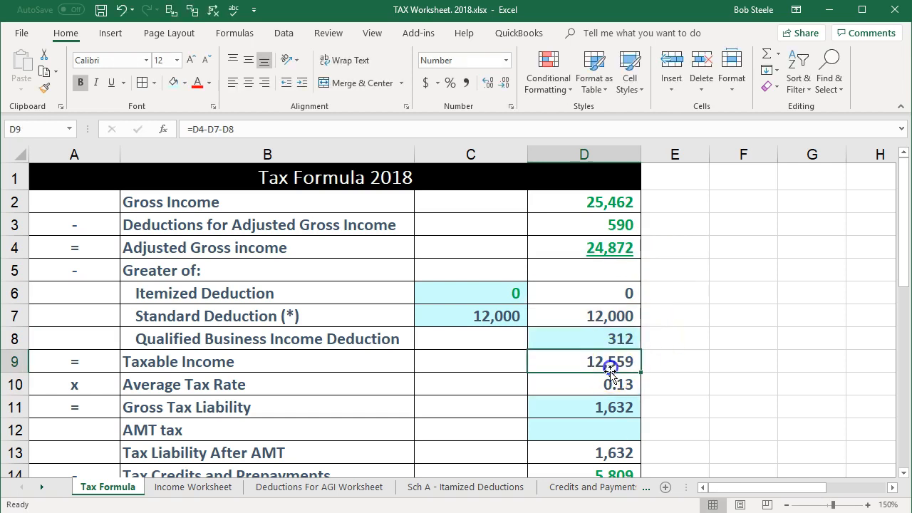
Switch to Lacerte and tick off lines 8, 9 and 10 on Form 1040 page 2
left_click(612, 475)
key("alt+Tab")
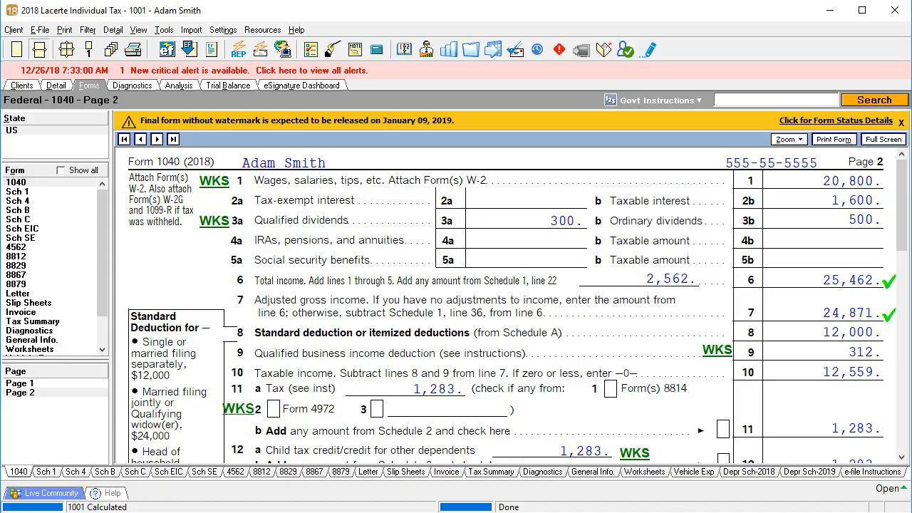
left_click(806, 325)
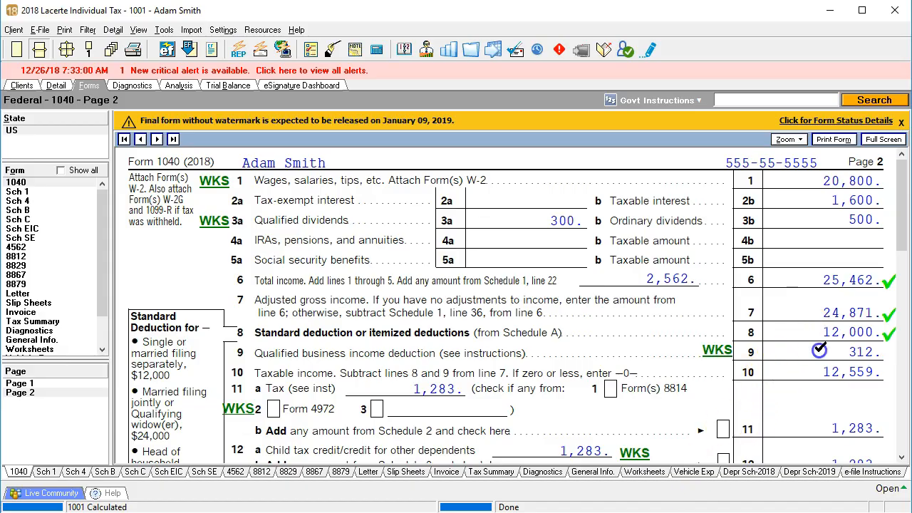
left_click(816, 370)
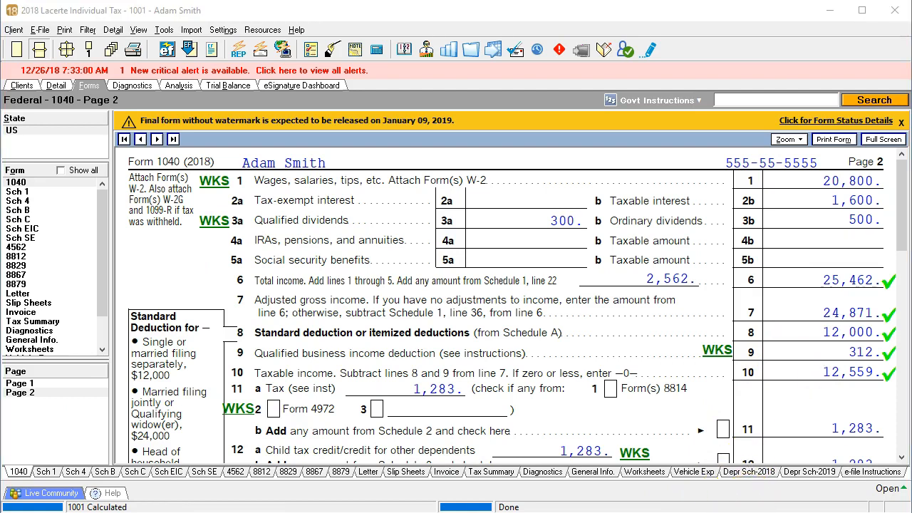
Switch to TAX Worksheet. 2018.xlsx in Excel and clear the Gross Tax Liability in D11 of the Tax Formula sheet
left_click(499, 496)
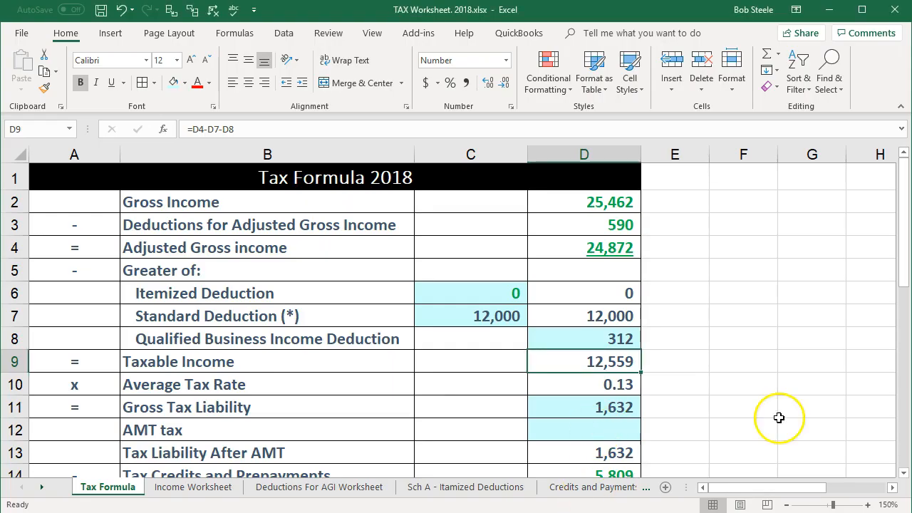
left_click(605, 407)
scroll(719, 387, "down", 1)
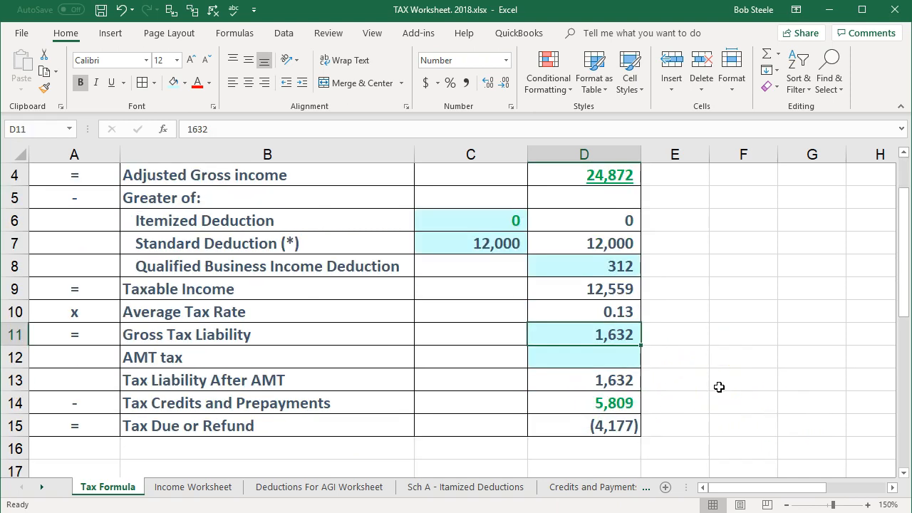
key("Delete")
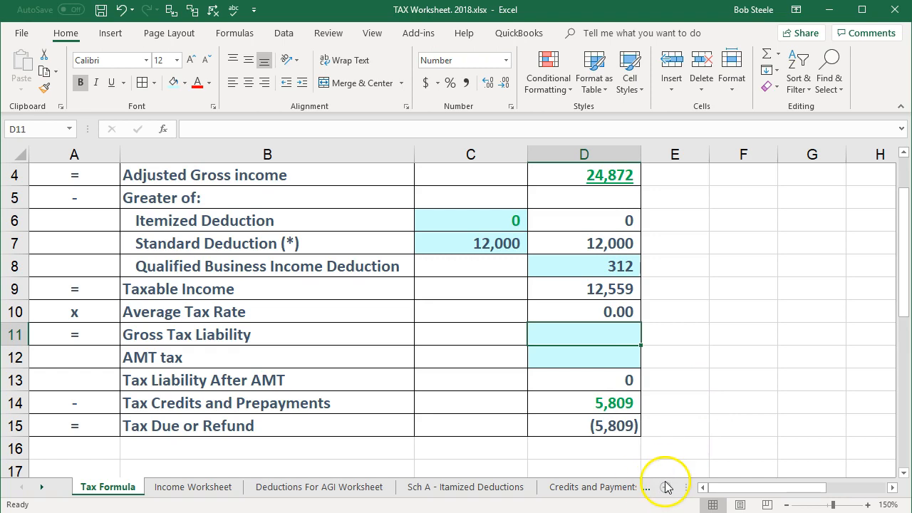
Switch to Lacerte and tick off the tax on line 11a and other taxes on line 14 of Form 1040 page 2
key("alt+Tab")
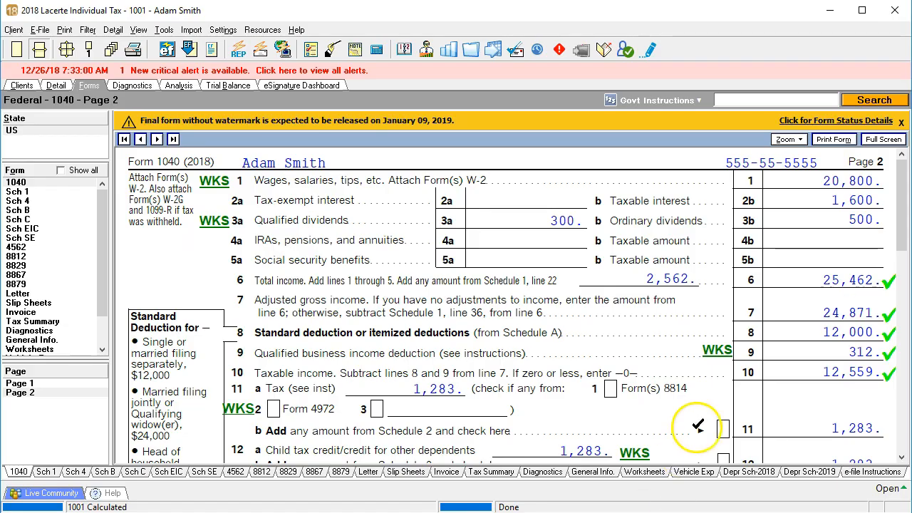
scroll(702, 418, "down", 1)
left_click(723, 377)
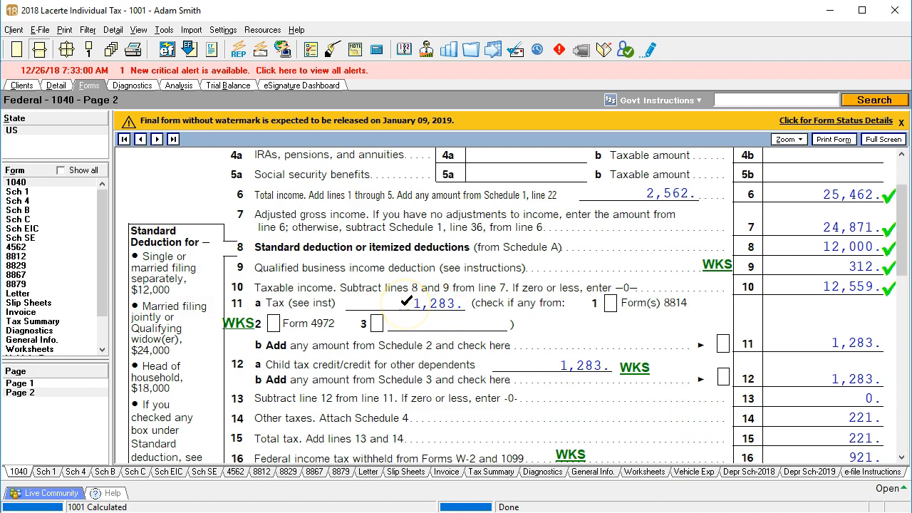
scroll(406, 301, "down", 1)
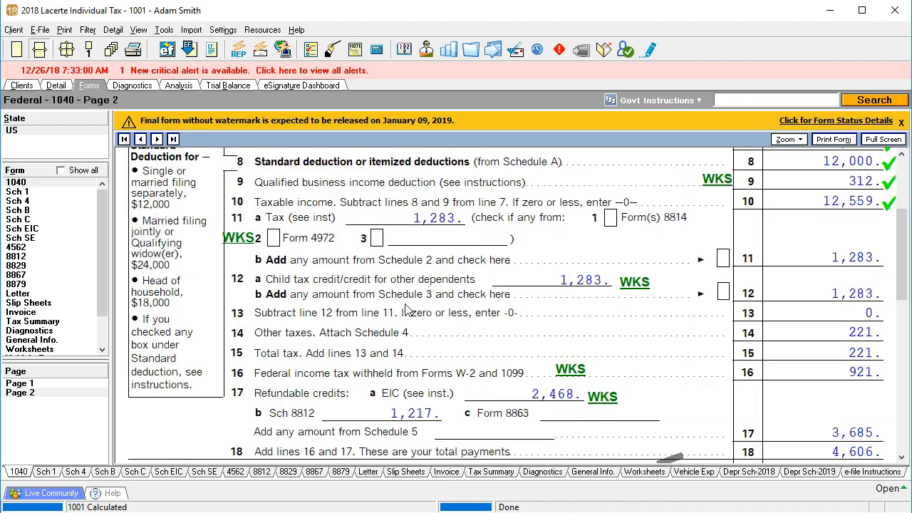
left_click(408, 218)
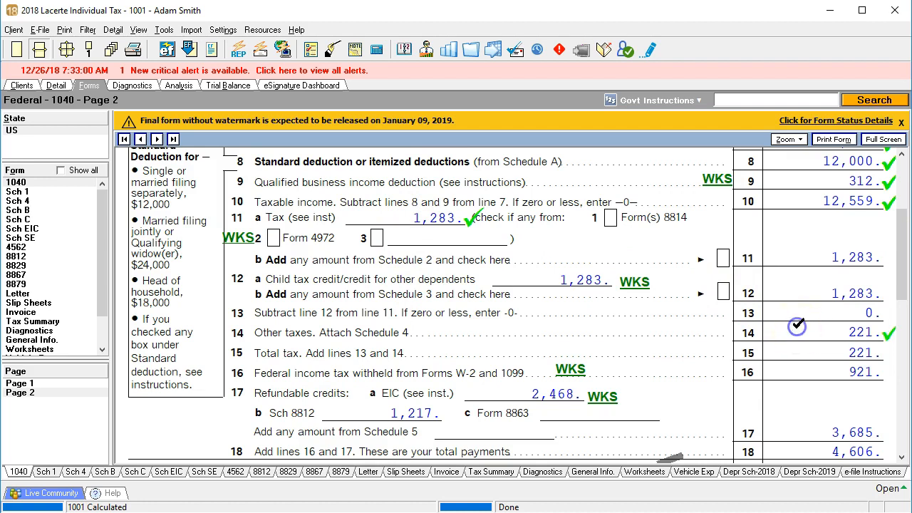
Add the 1283 tax and the 221 other taxes in Calculator, and close it
key("alt+Tab")
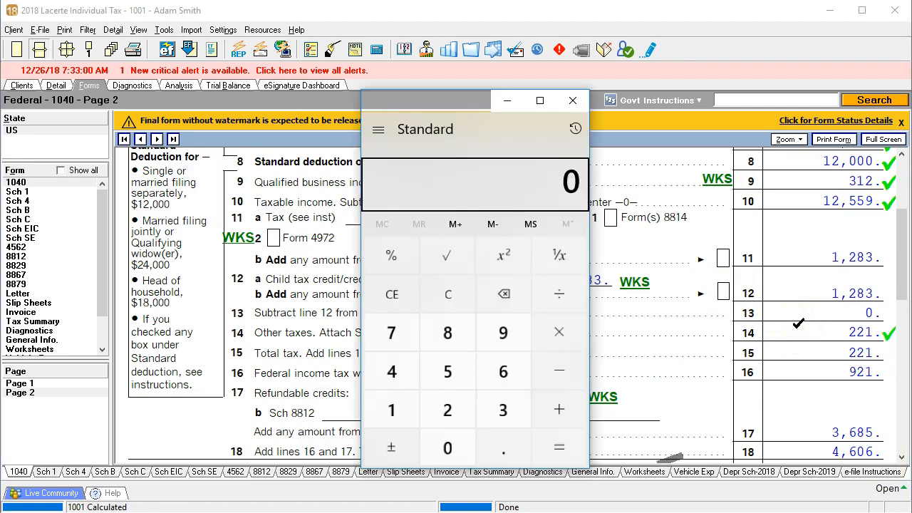
left_click_drag(460, 113, 267, 125)
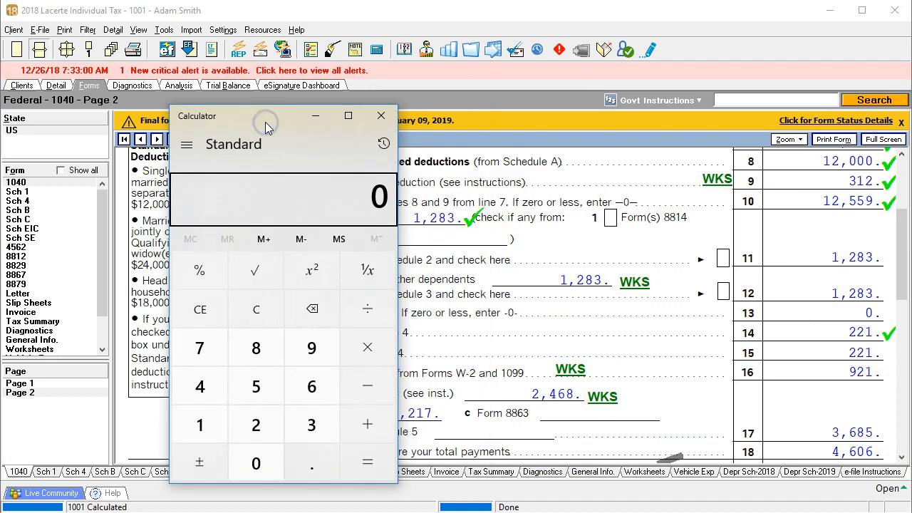
type("1283+")
type("221")
key("Return")
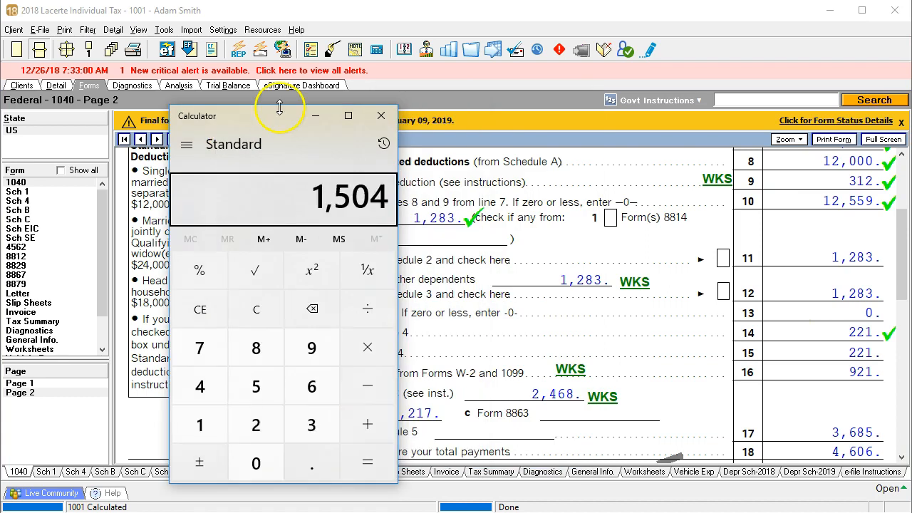
left_click(381, 116)
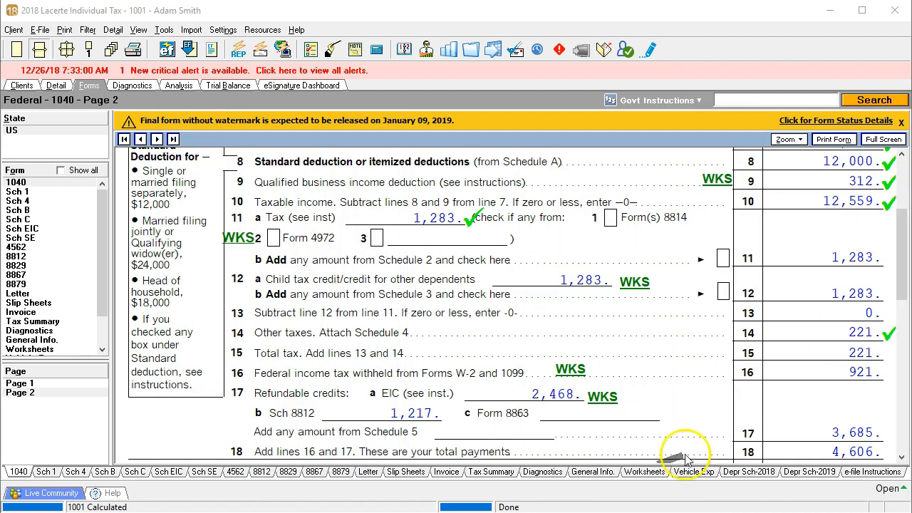
Switch to TAX Worksheet. 2018.xlsx in Excel and enter 1,504 as the Gross Tax Liability in D11
left_click(556, 496)
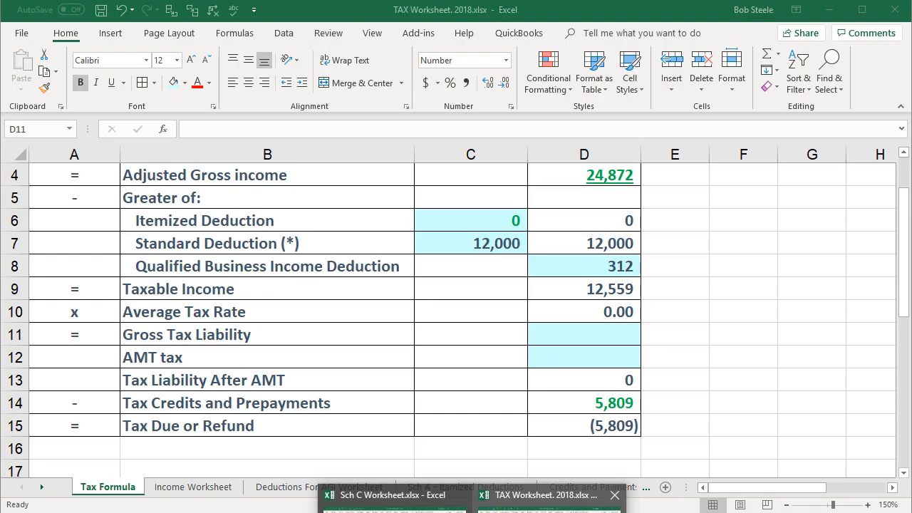
left_click(597, 334)
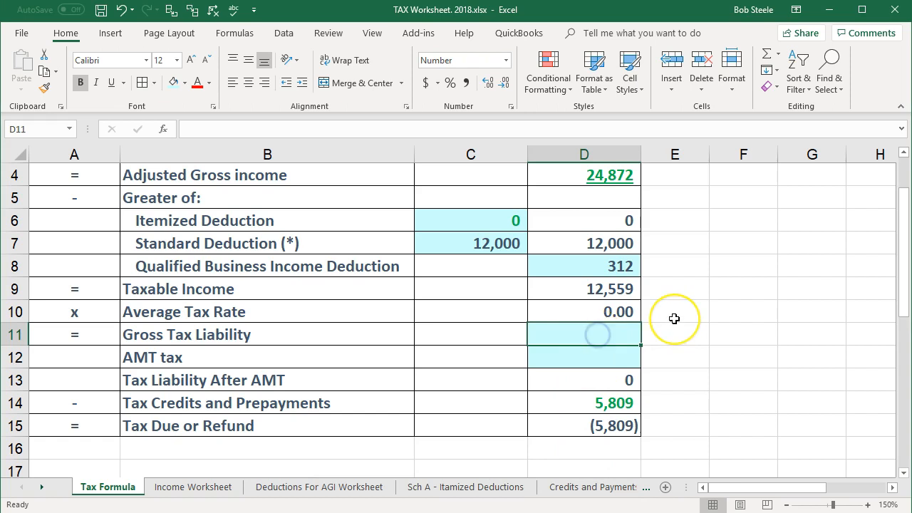
type("1,504")
key("Return")
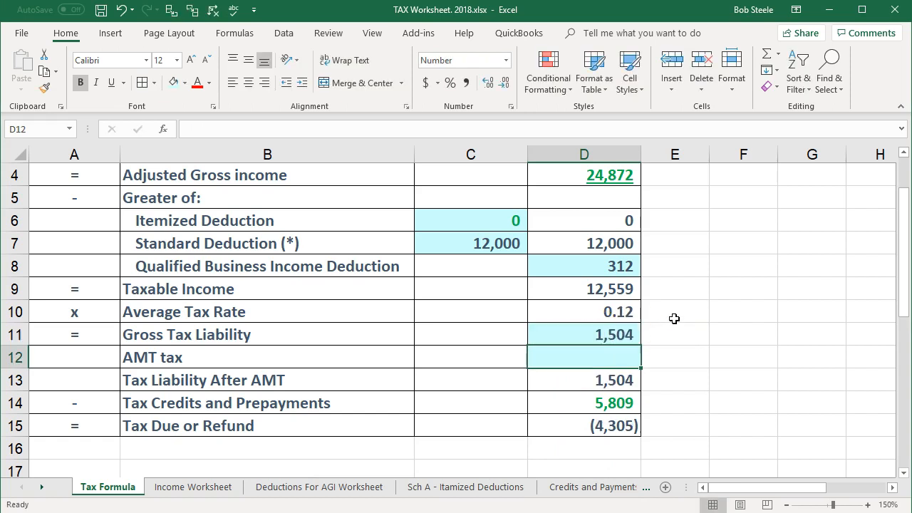
key("Return")
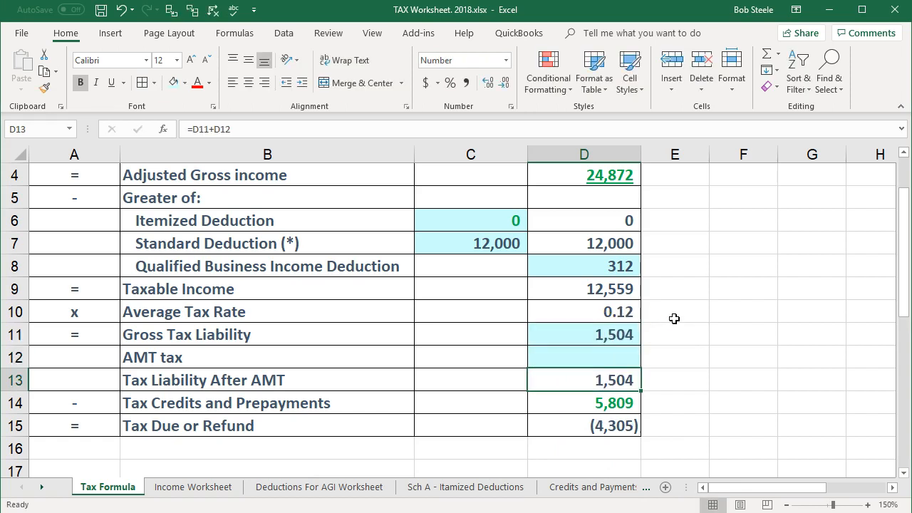
Trace Tax Credits and Prepayments to the Credits and Payments Worksheet and review the W-2 withholding, child tax credit and Earned Income Tax Credit
left_click(598, 403)
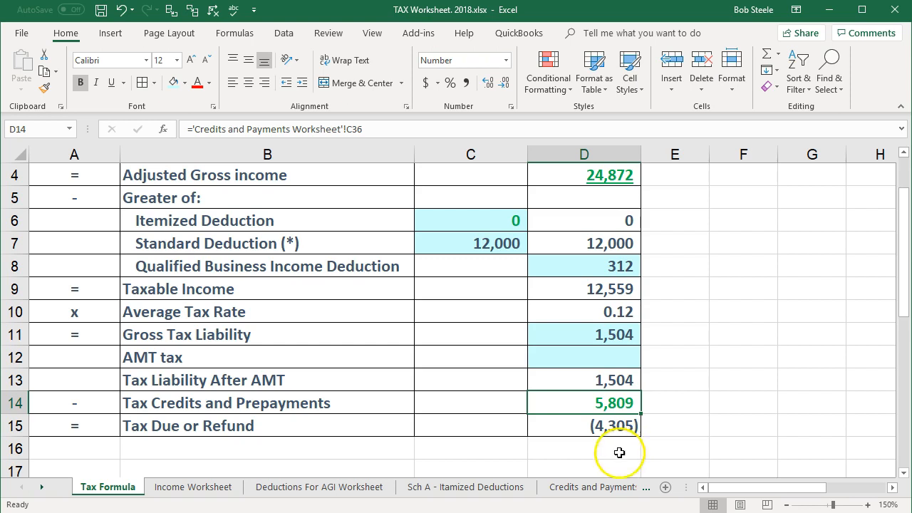
left_click(577, 491)
scroll(526, 392, "up", 8)
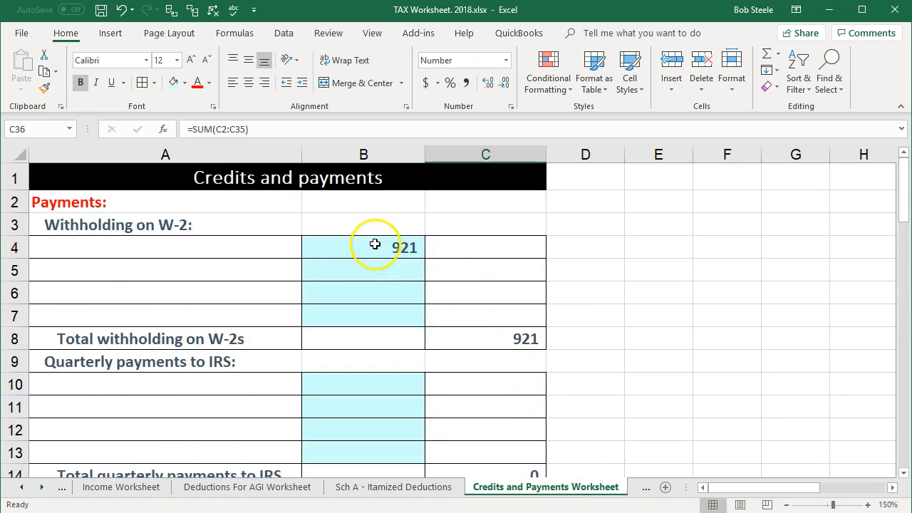
left_click(375, 245)
scroll(445, 383, "down", 1)
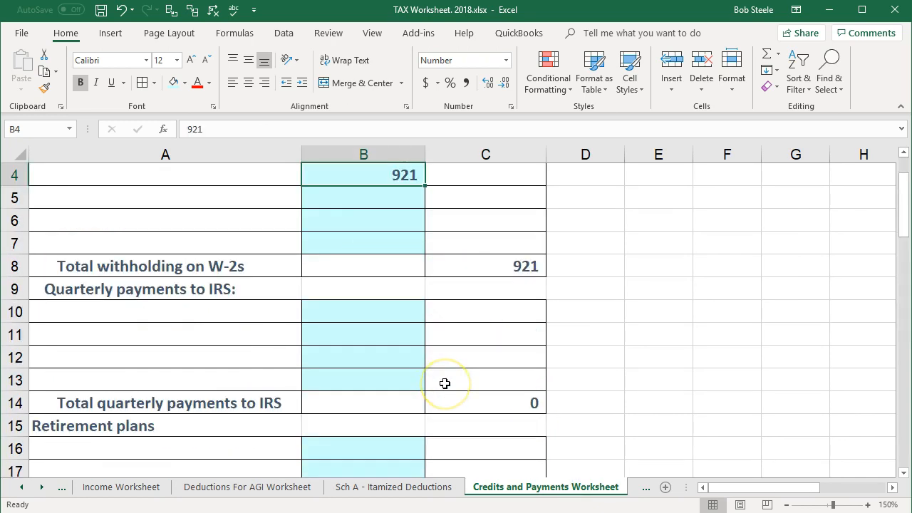
scroll(445, 383, "down", 5)
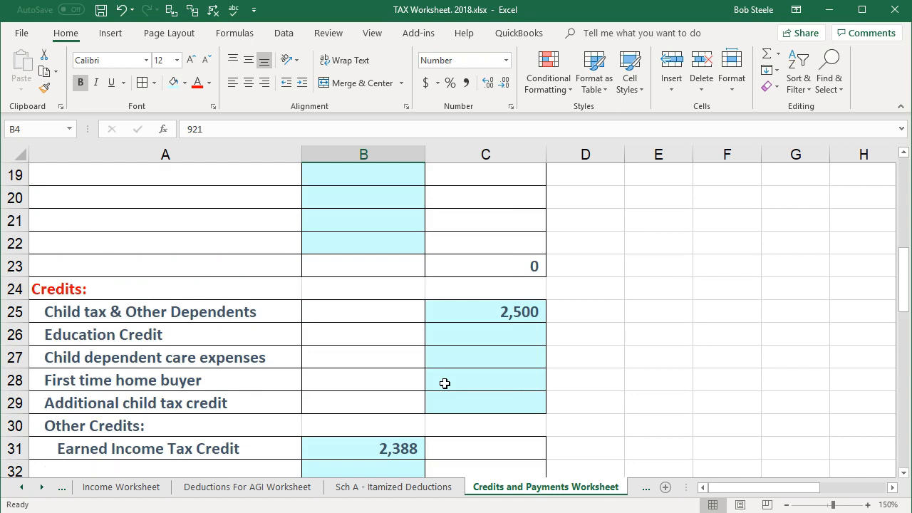
scroll(445, 383, "down", 1)
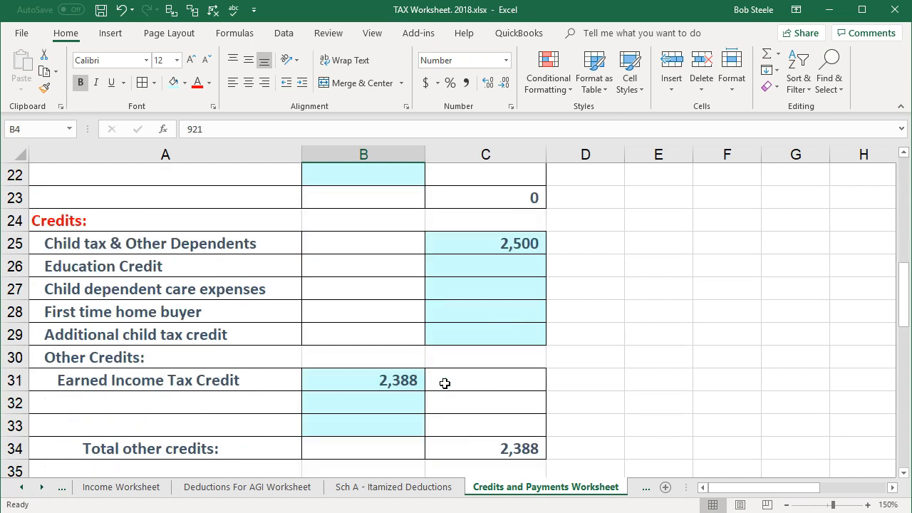
left_click(483, 244)
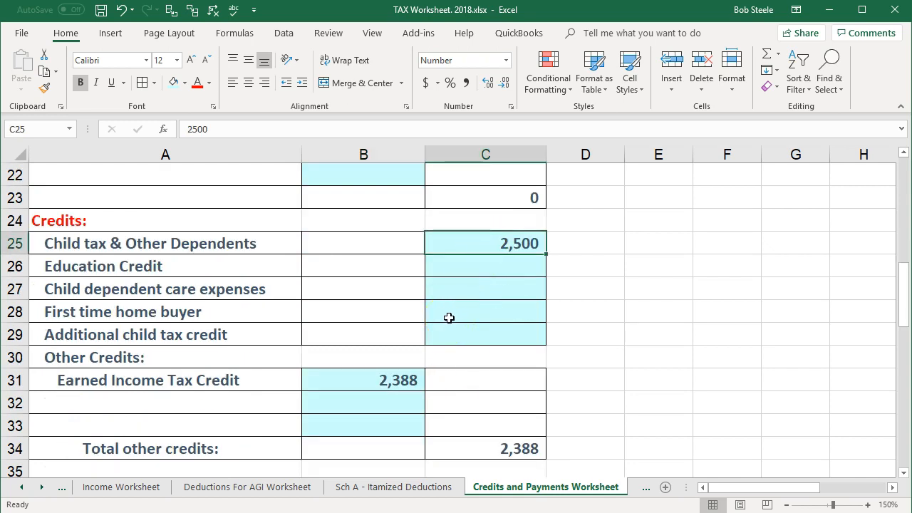
left_click(396, 380)
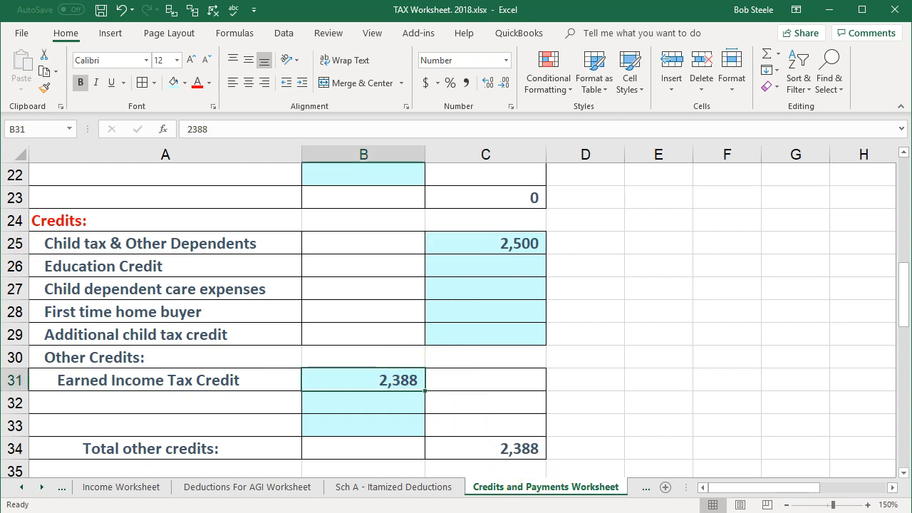
Switch to Lacerte and add the 1283 child tax credit and the 1217 Sch 8812 credit from Form 1040 page 2 in Calculator
left_click(570, 487)
scroll(439, 398, "down", 1)
scroll(439, 397, "up", 1)
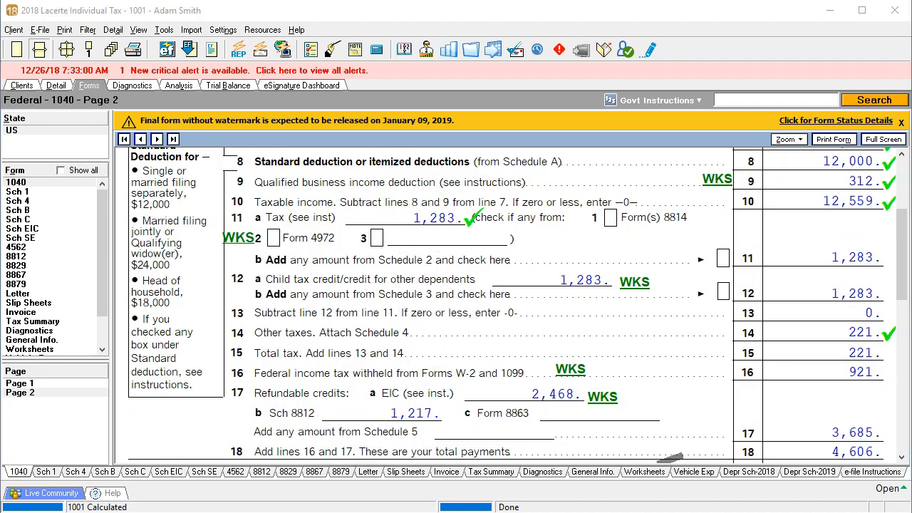
left_click_drag(911, 214, 128, 161)
left_click(122, 350)
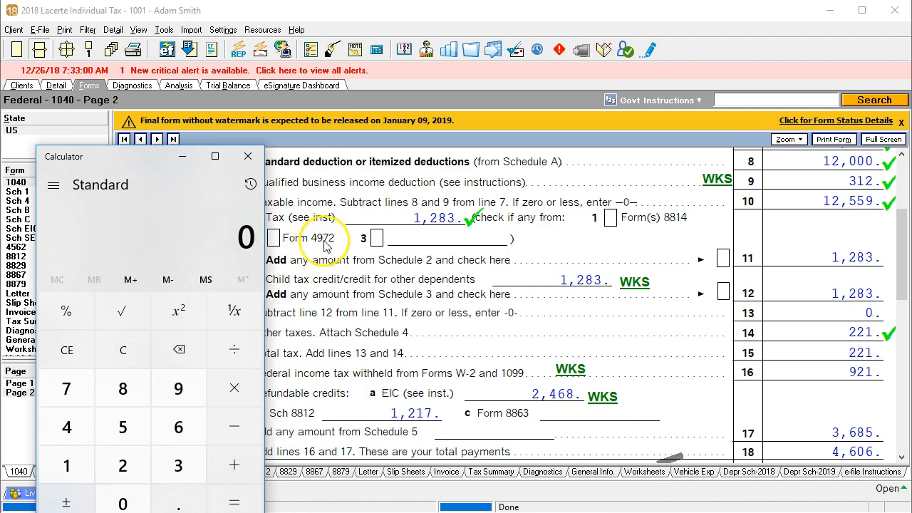
type("1283")
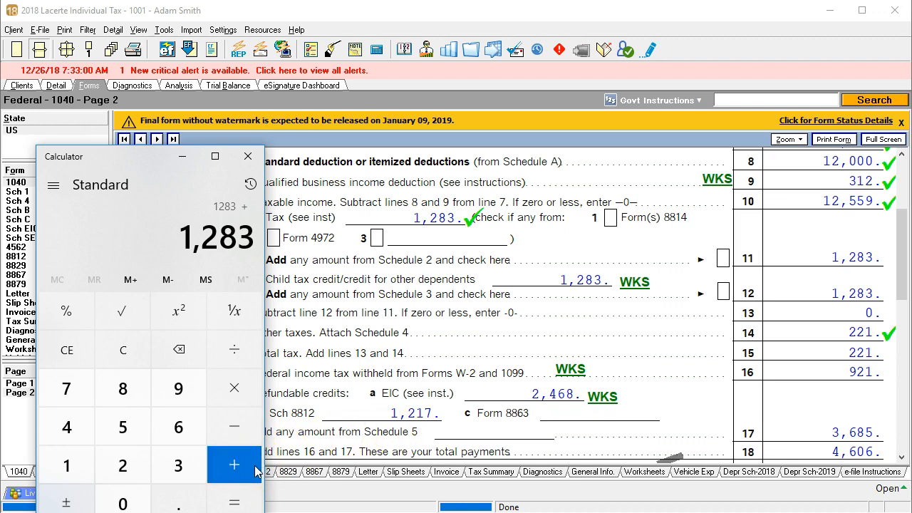
type("1217")
key("Return")
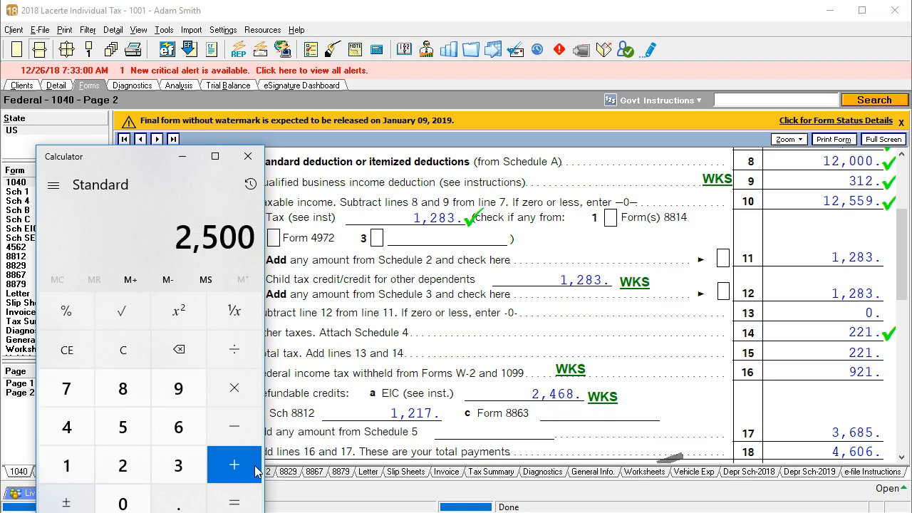
Check the child tax credit in TAX Worksheet. 2018.xlsx in Excel, and compare its Earned Income Tax Credit with line 17a in Lacerte
left_click(392, 496)
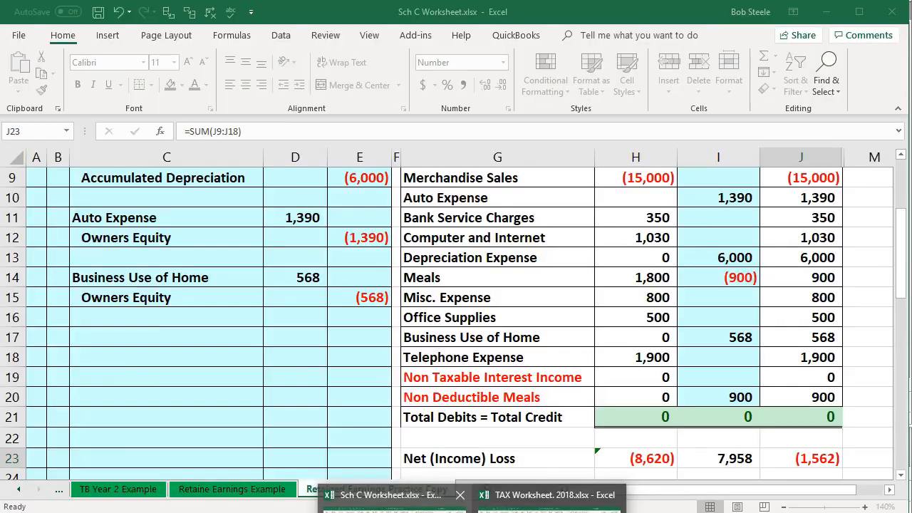
left_click(529, 495)
left_click(508, 243)
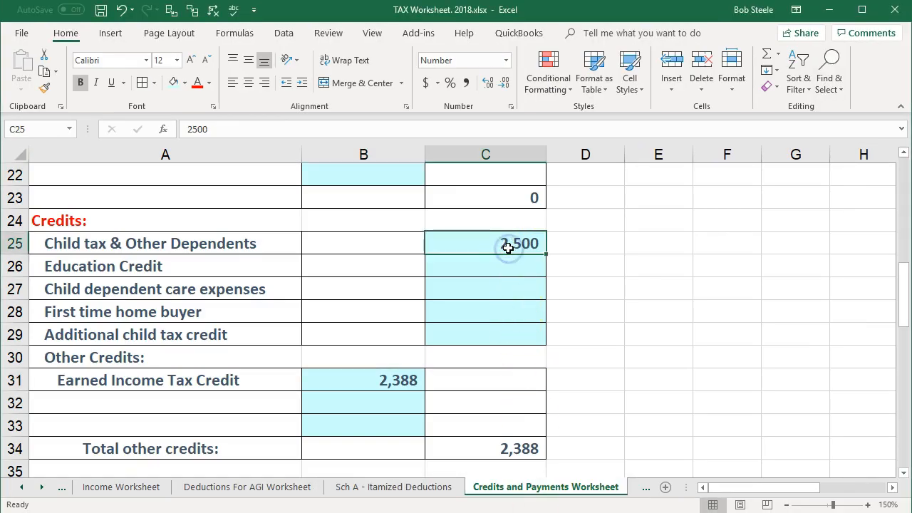
left_click(383, 369)
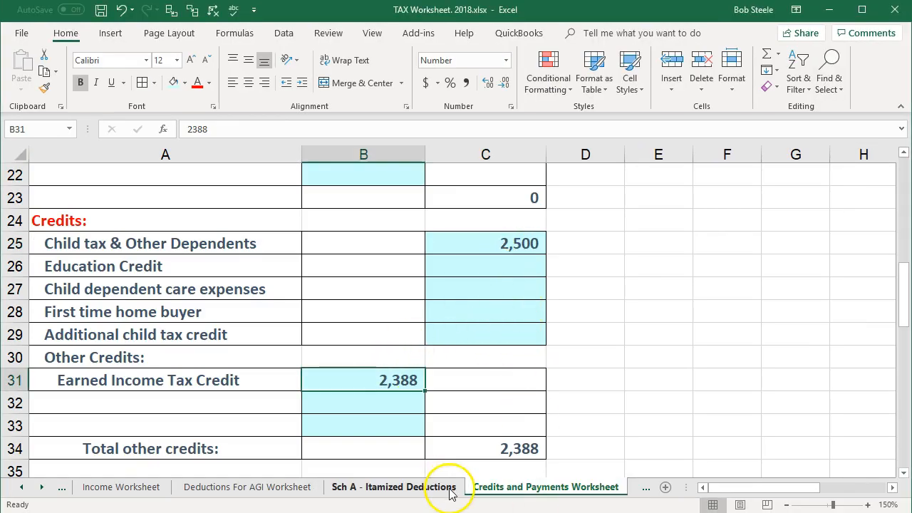
key("alt+Tab")
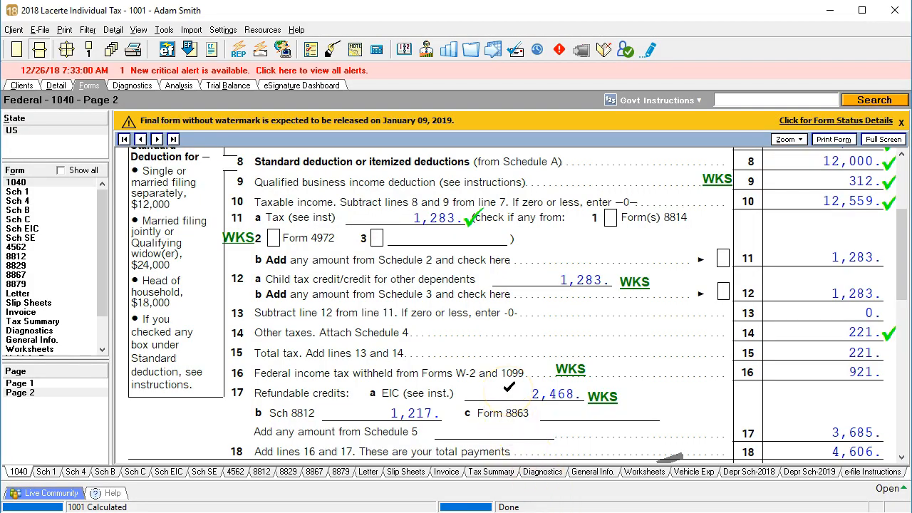
Switch to TAX Worksheet. 2018.xlsx in Excel and set the Earned Income Tax Credit in B31 to 2,468
left_click(472, 512)
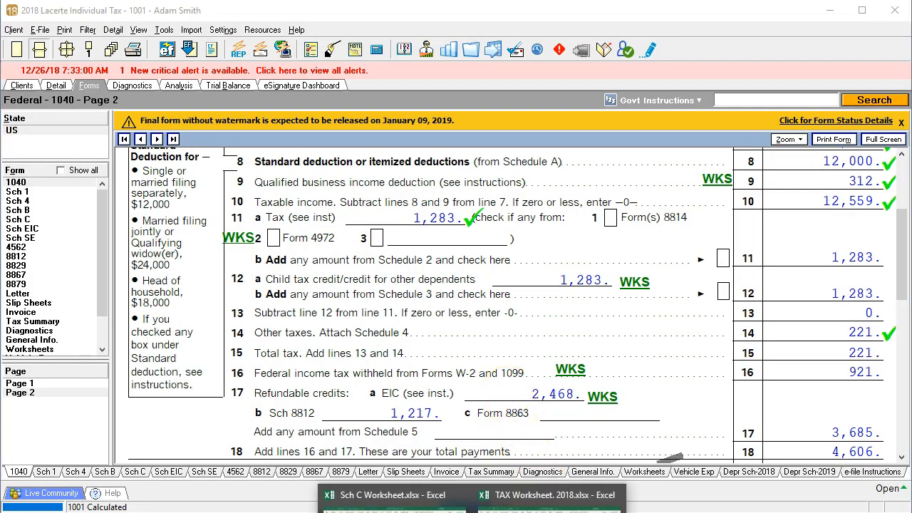
left_click(539, 496)
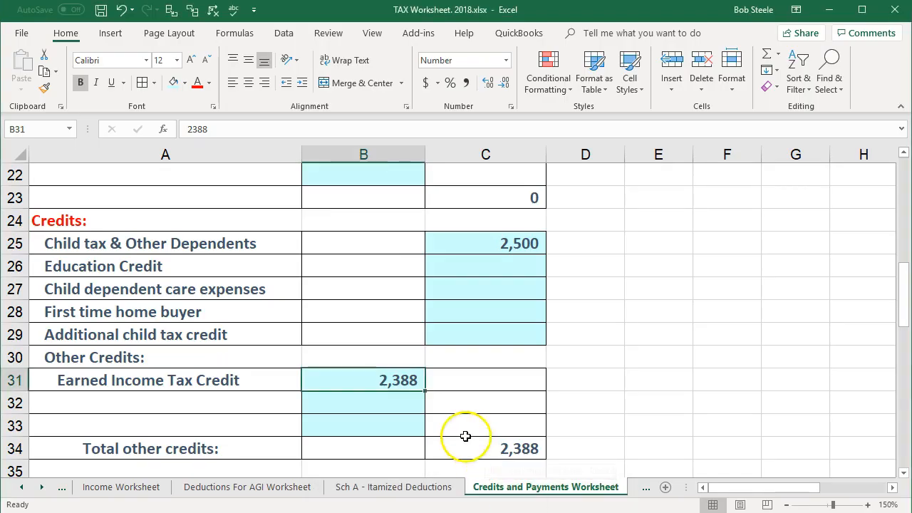
type("2,46")
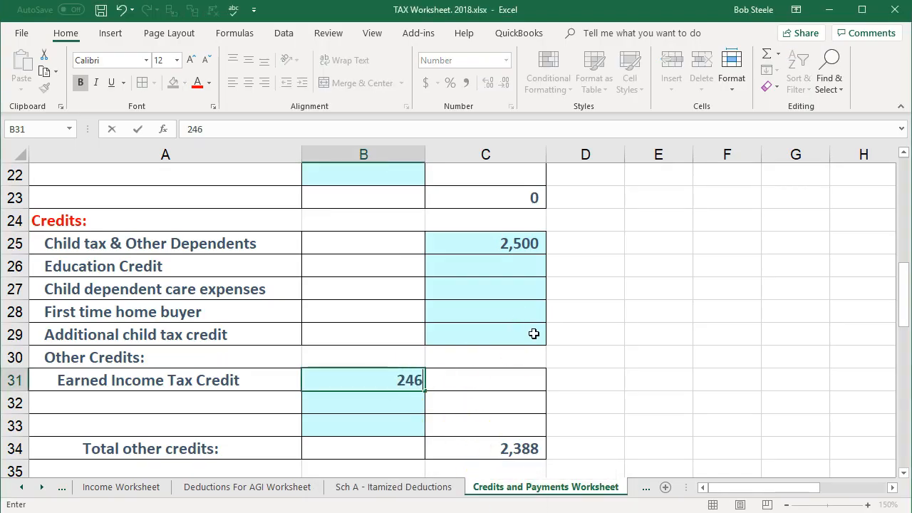
type("8")
key("Return")
Review the worksheet's payments and credits down to the total in C36, and check credits and refund in D14 and D15 of the Tax Formula sheet
scroll(534, 335, "up", 6)
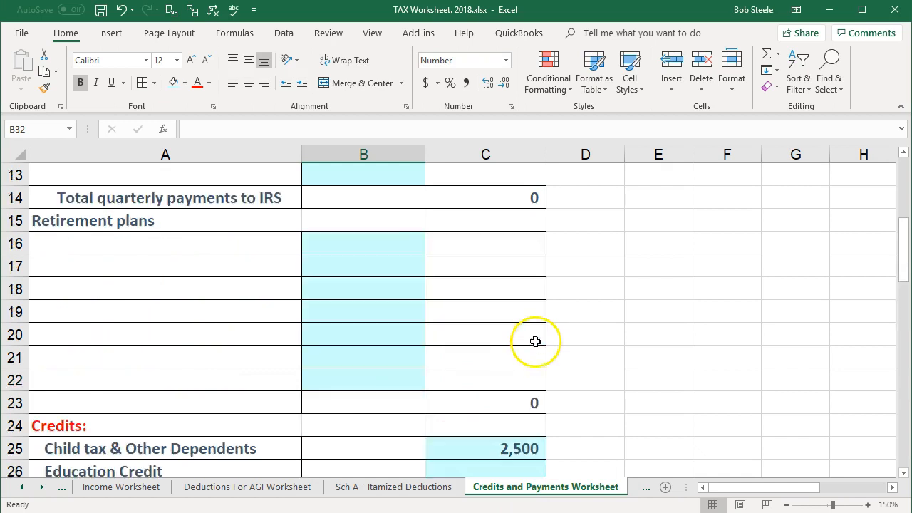
scroll(545, 346, "up", 1)
scroll(548, 342, "down", 6)
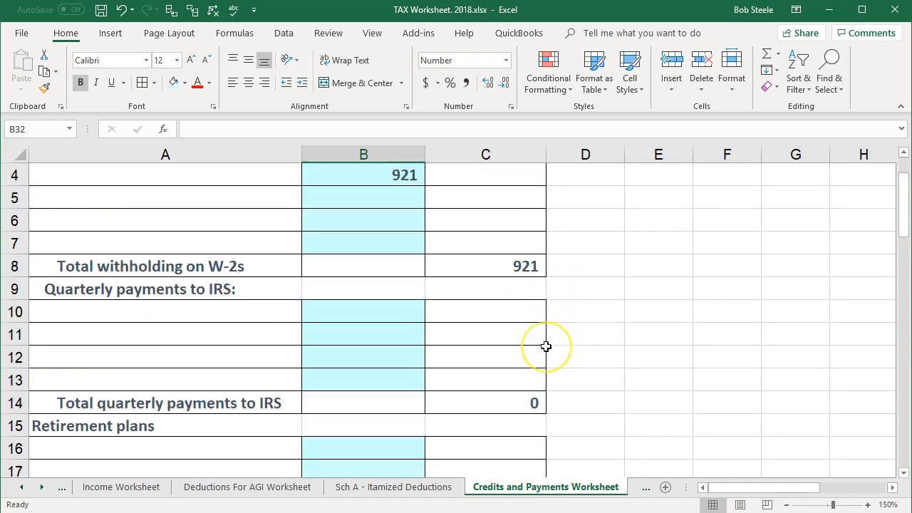
scroll(536, 321, "down", 3)
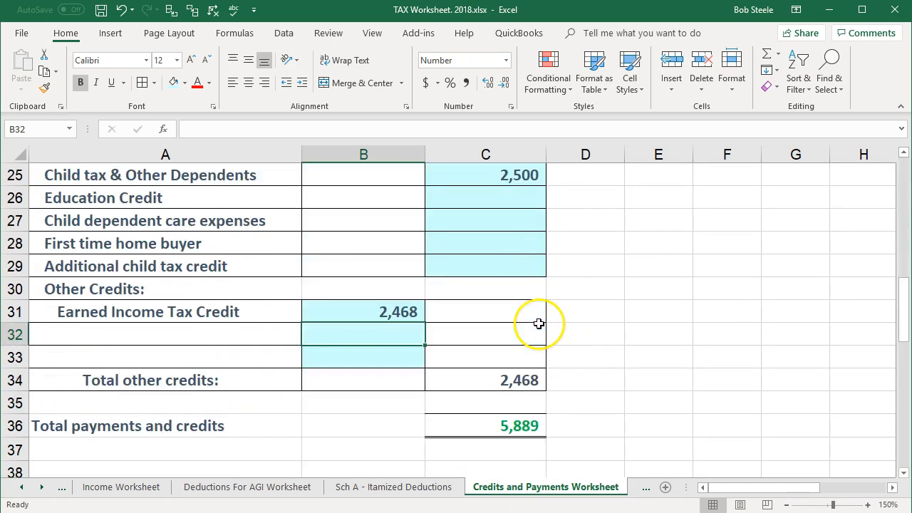
left_click(536, 360)
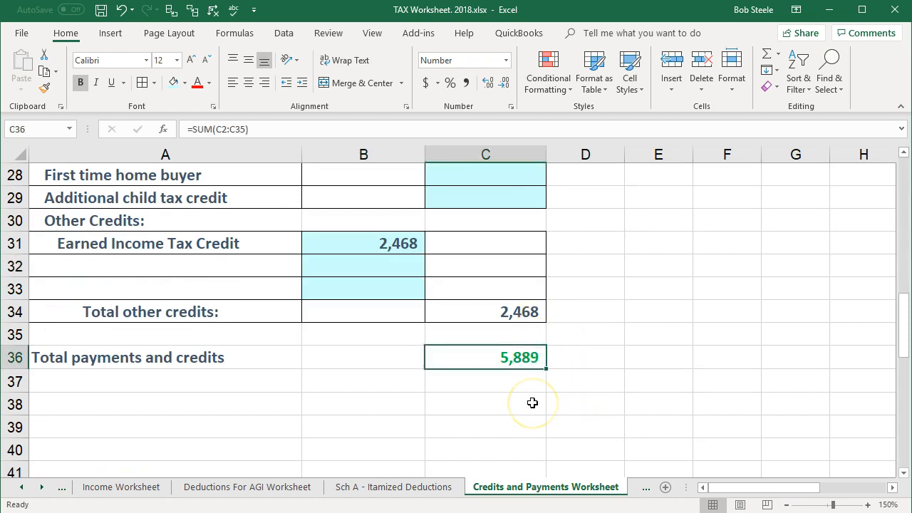
left_click(22, 488)
left_click(107, 487)
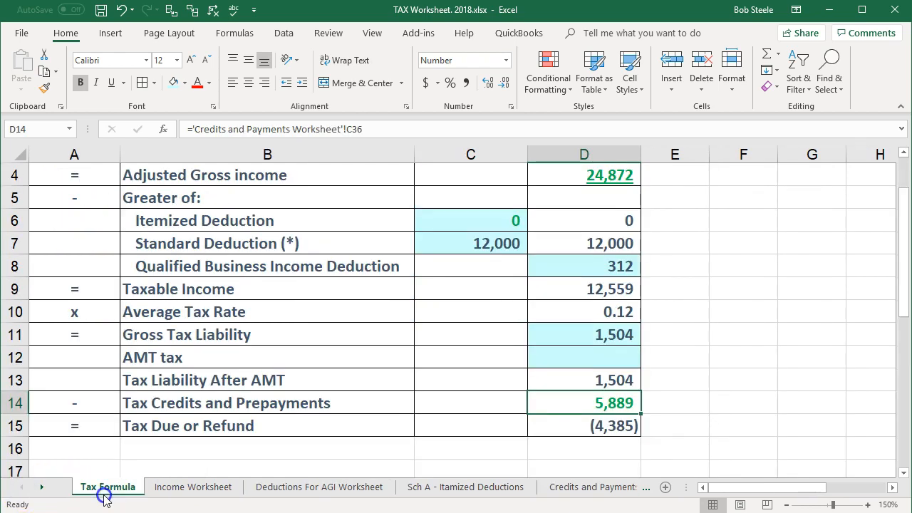
left_click(566, 402)
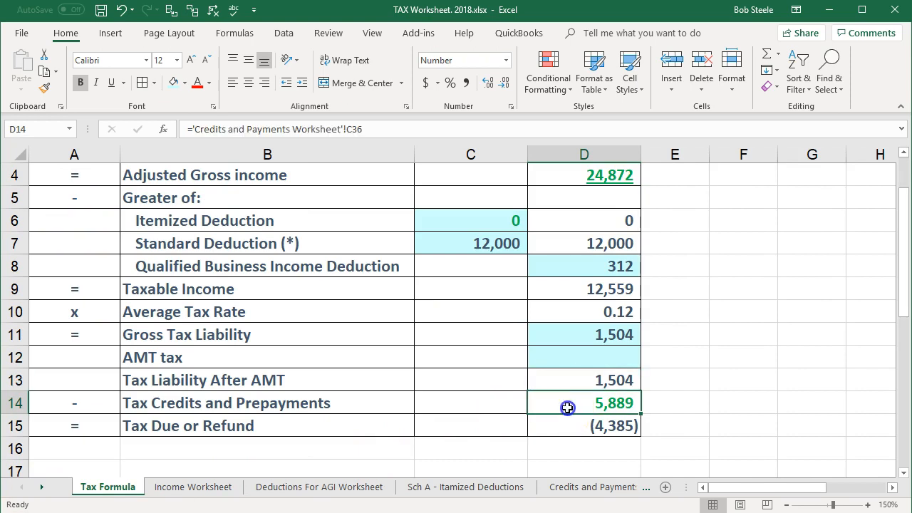
left_click(567, 422)
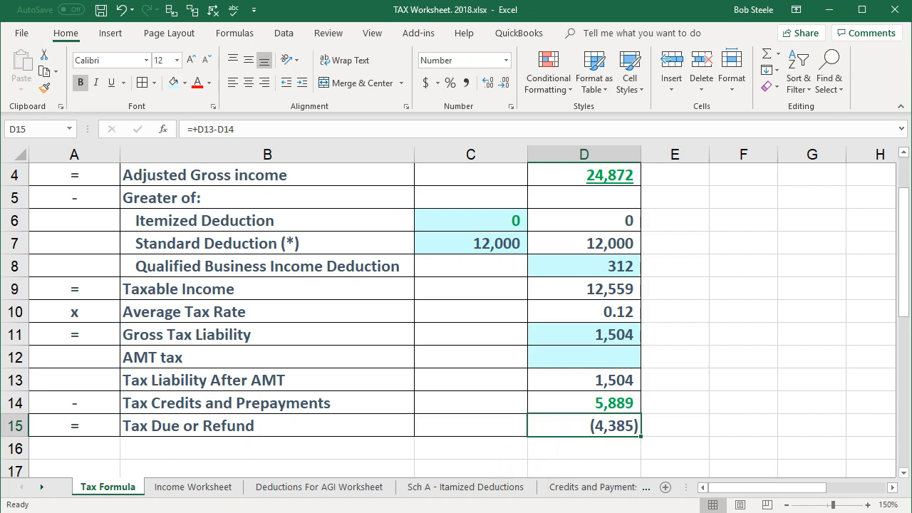
Switch to Lacerte and tick off the refund amount on line 20a of Form 1040 page 2
key("alt+Tab")
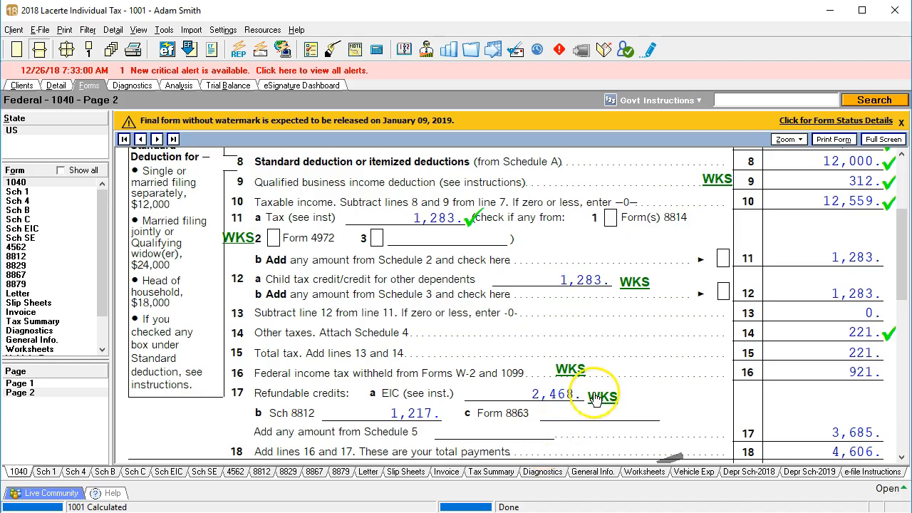
scroll(595, 399, "down", 3)
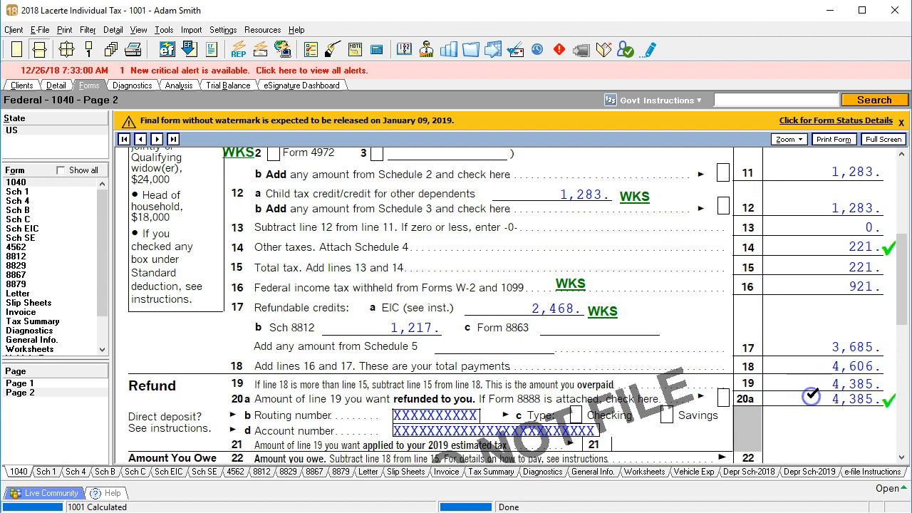
left_click(790, 353)
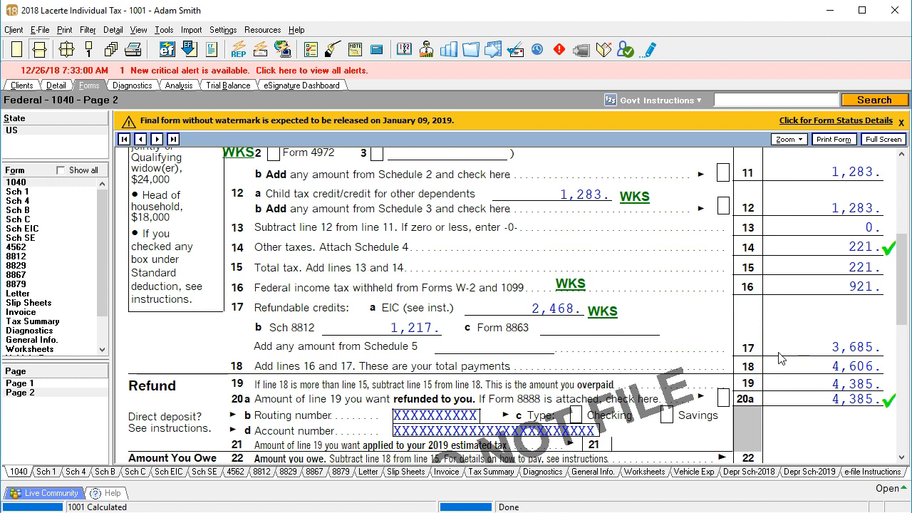
left_click(769, 367)
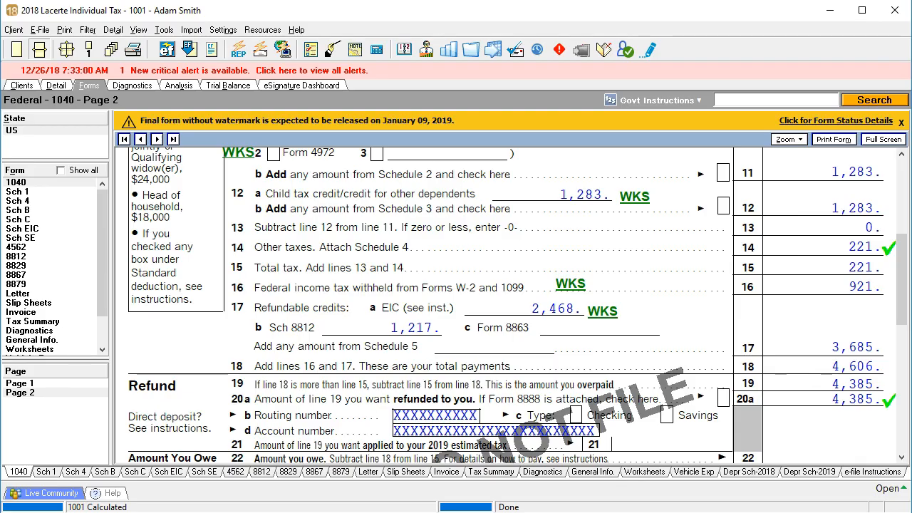